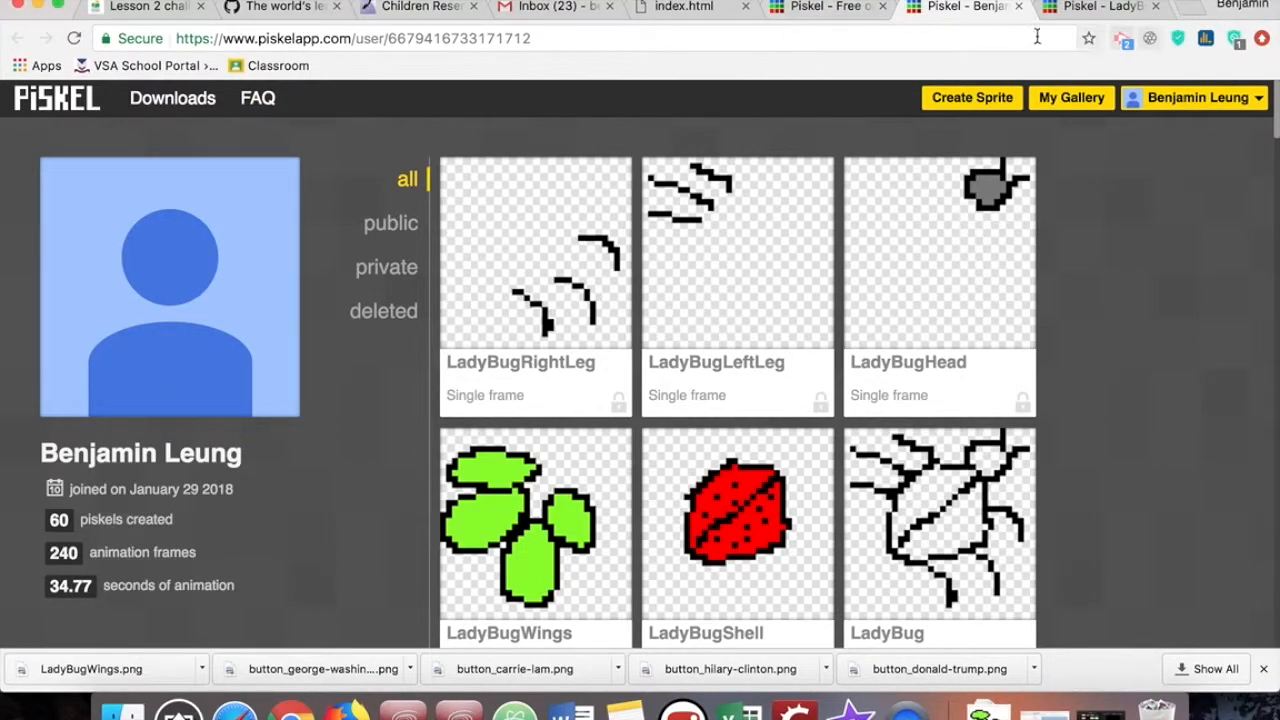
pyautogui.click(985, 40)
pyautogui.write('www.pis')
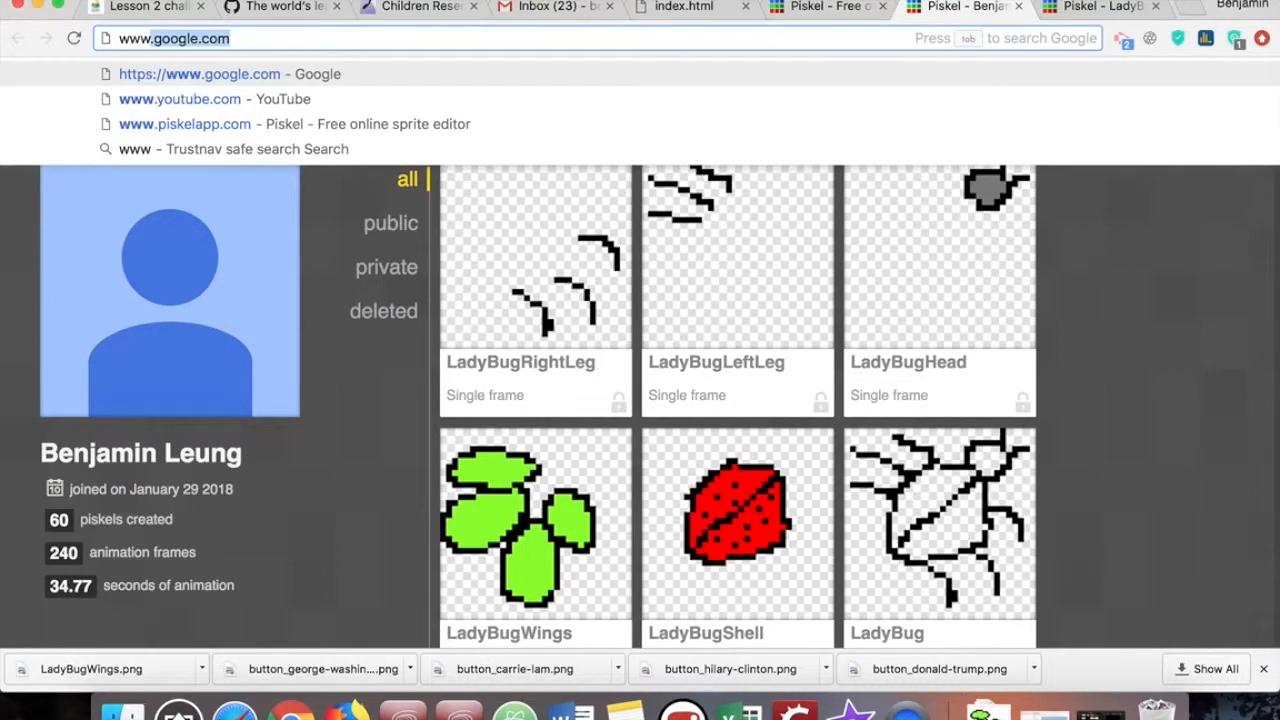
pyautogui.write('kel')
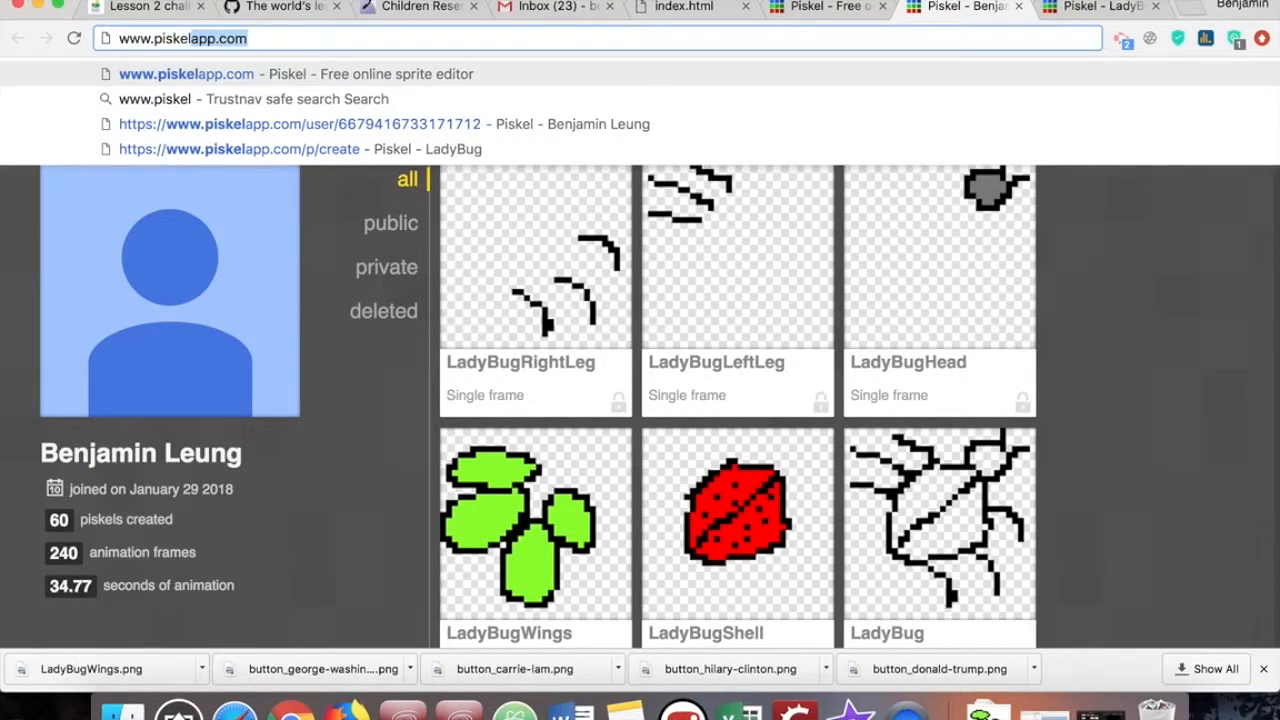
pyautogui.press('Return')
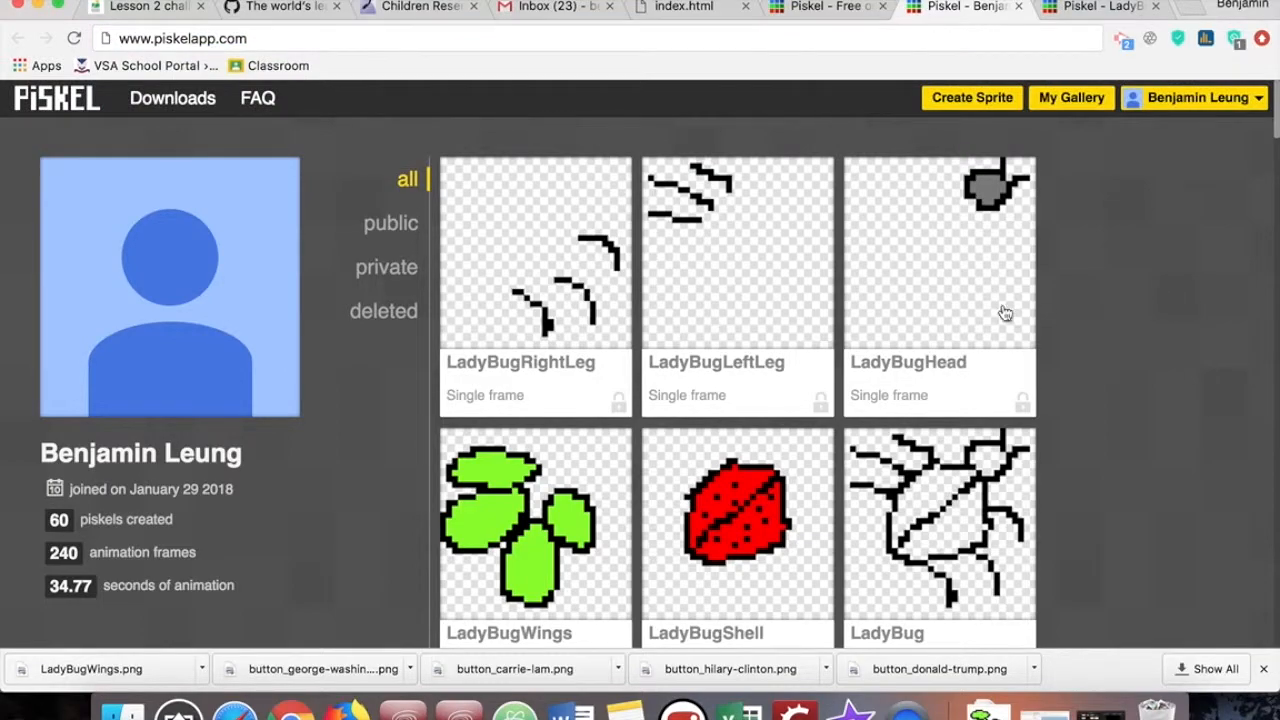
pyautogui.click(846, 12)
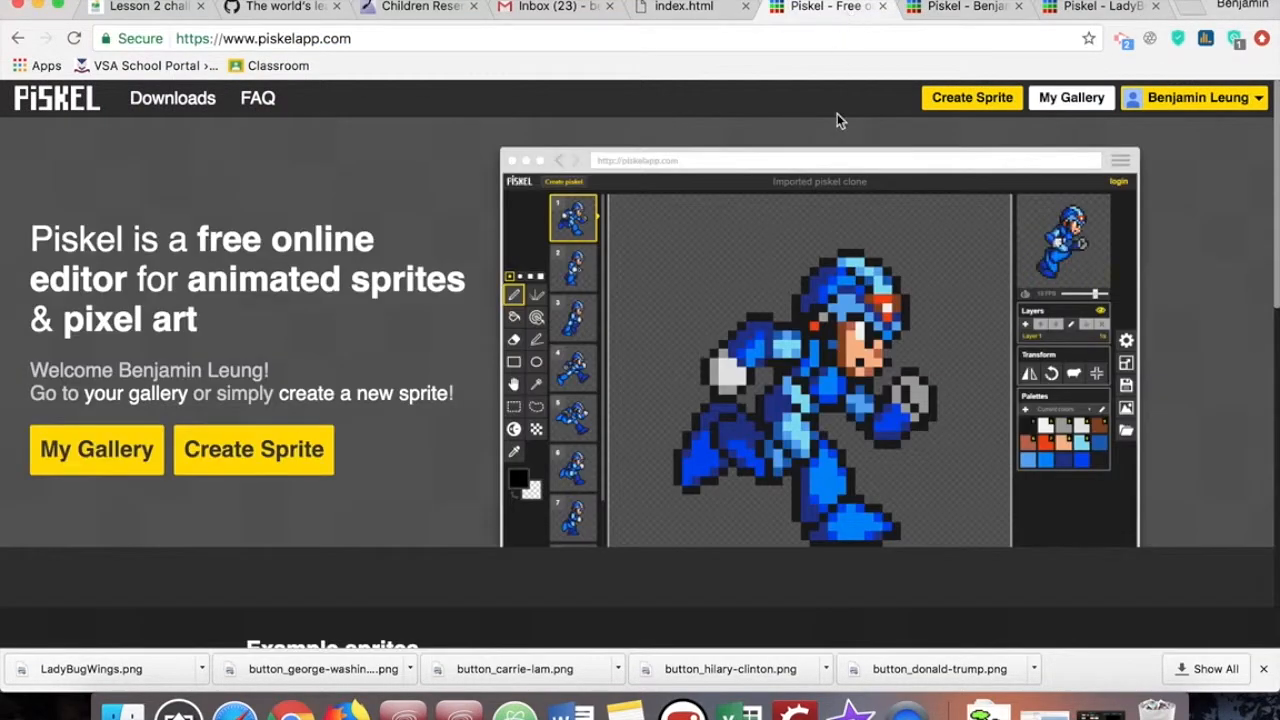
pyautogui.click(1200, 100)
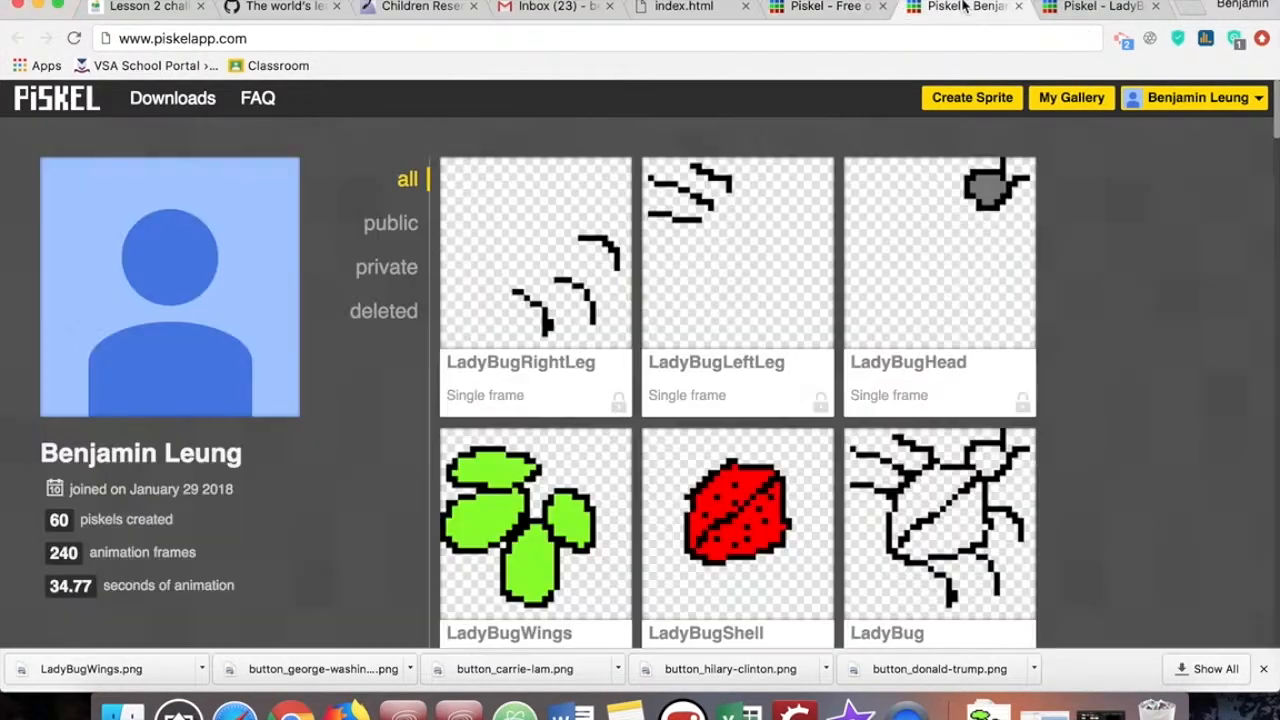
pyautogui.click(962, 8)
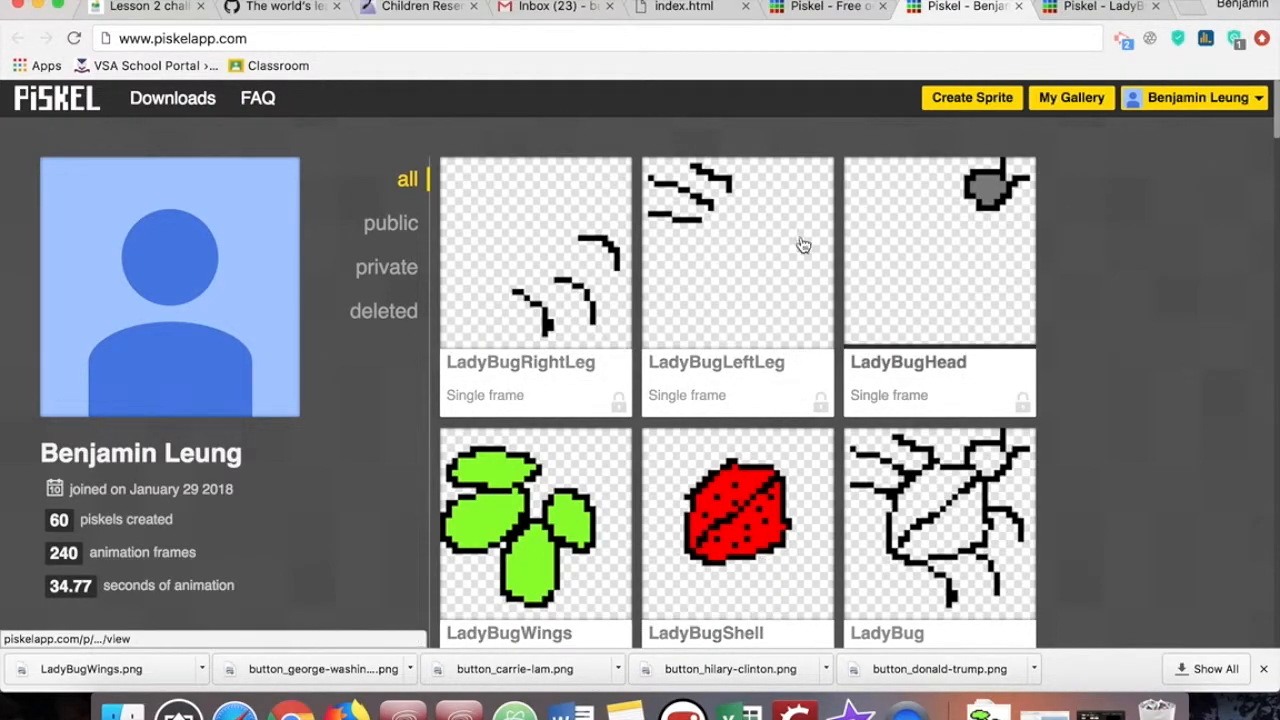
# - Switch to Stencyl and view the game's actor types from its dashboard
pyautogui.click(796, 708)
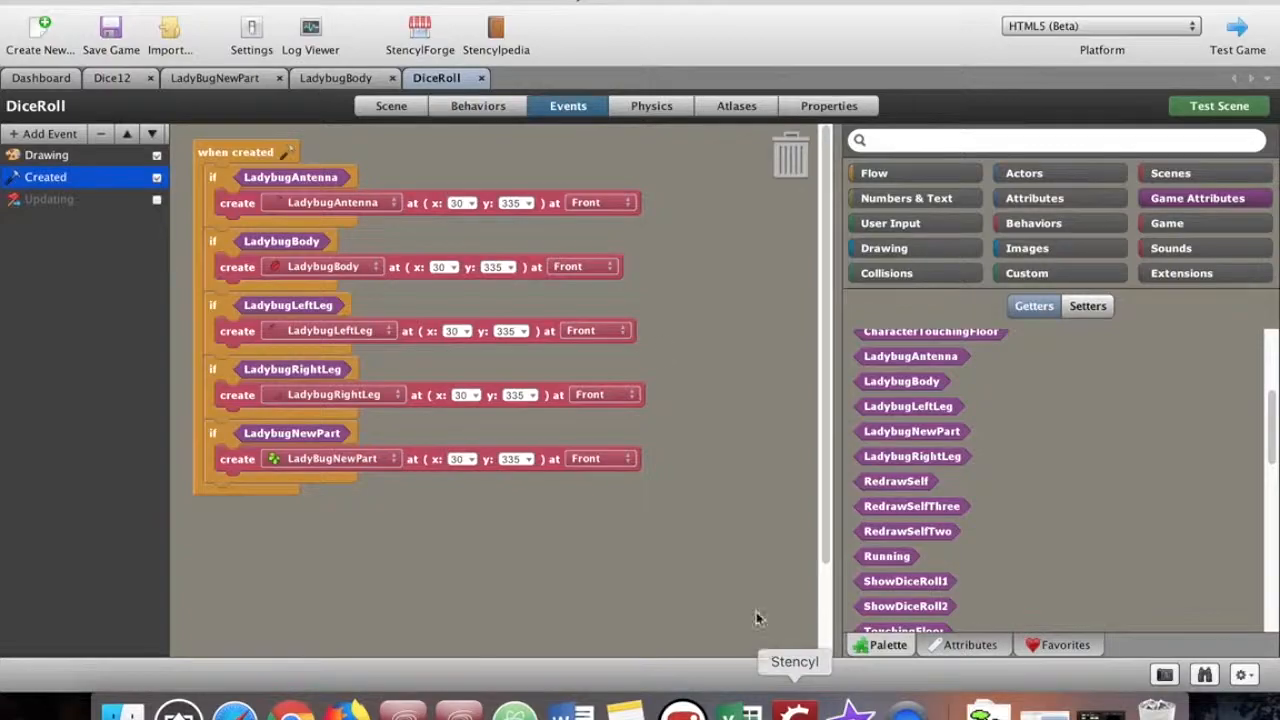
pyautogui.click(40, 79)
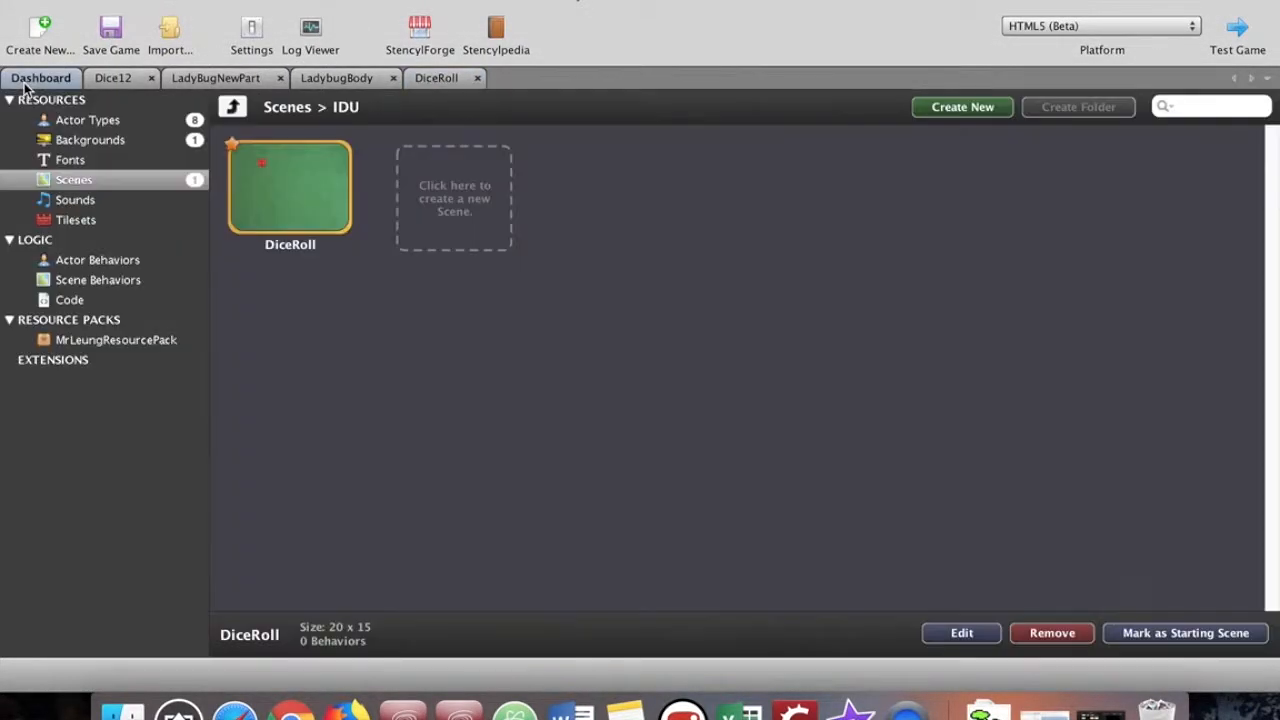
pyautogui.click(150, 121)
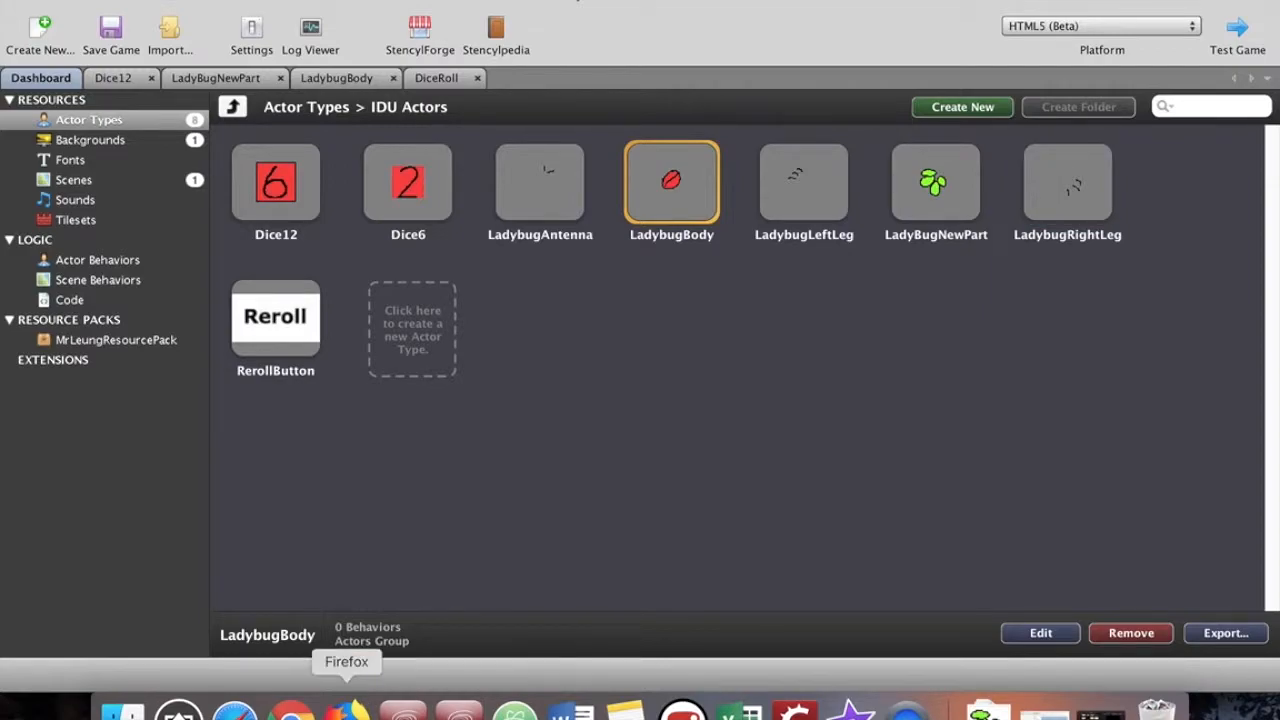
# - Switch back to Piskel in the browser and create a new sprite
pyautogui.click(291, 710)
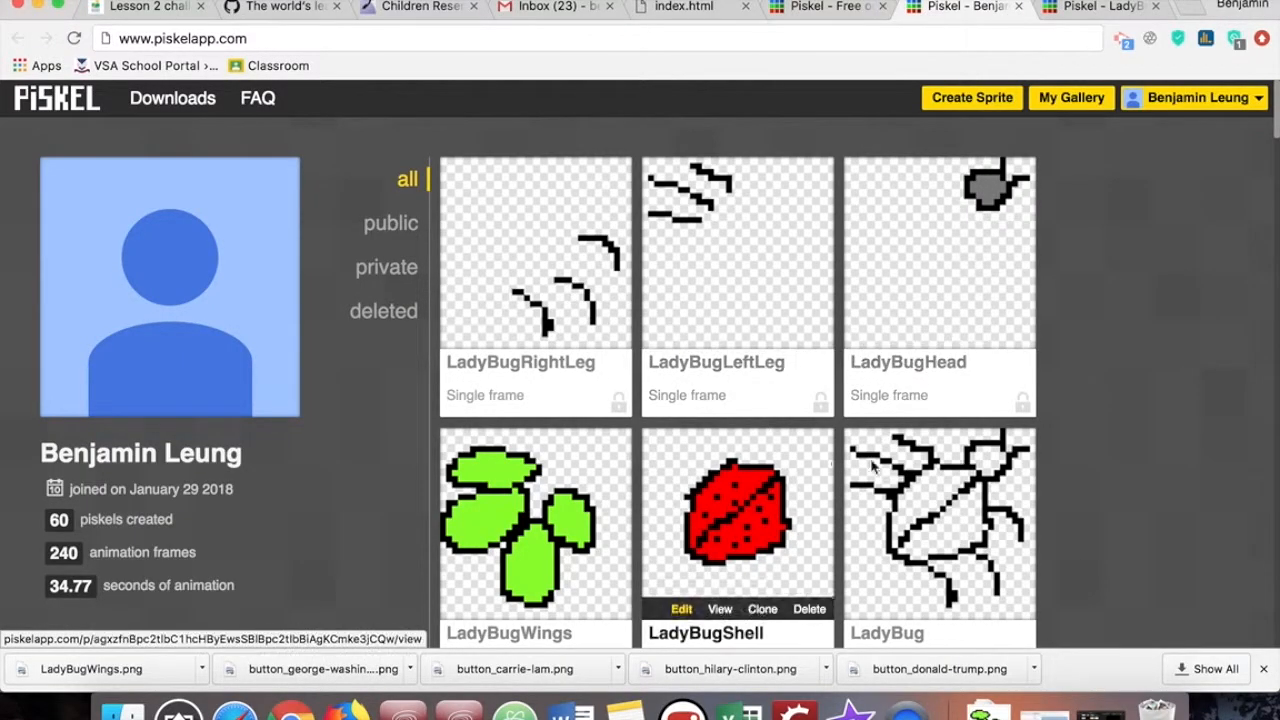
pyautogui.click(975, 100)
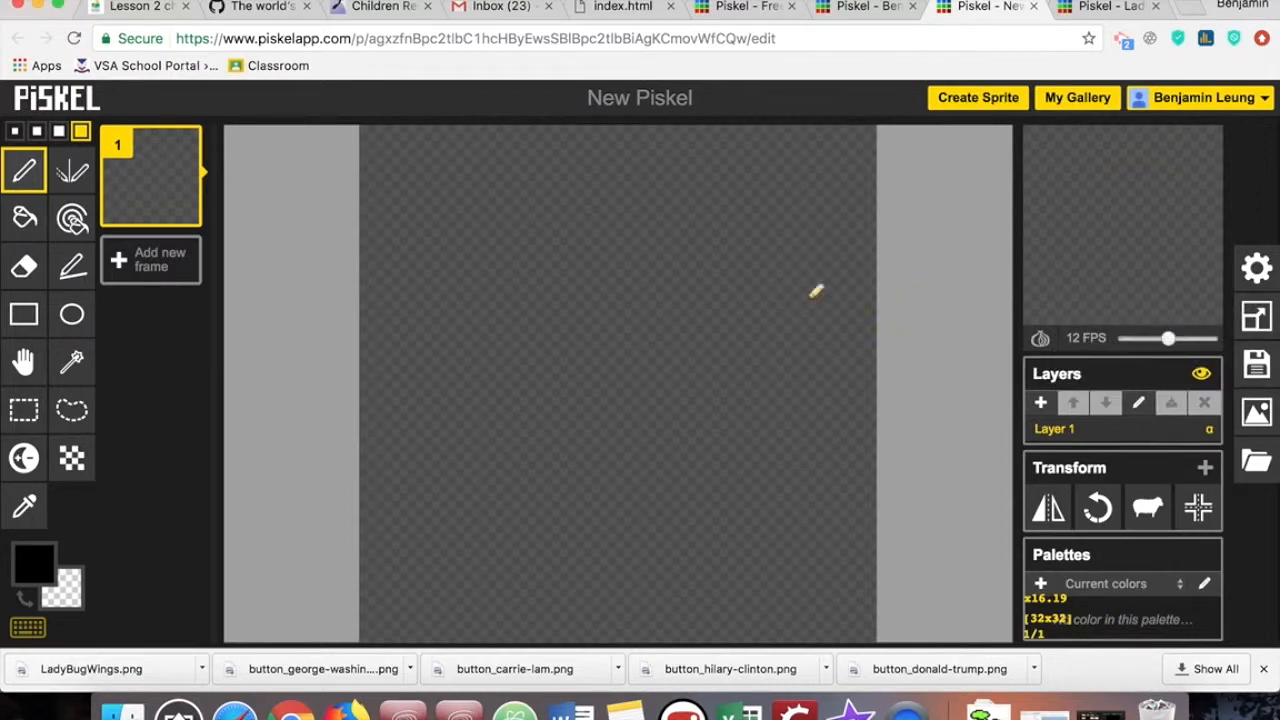
pyautogui.click(1254, 320)
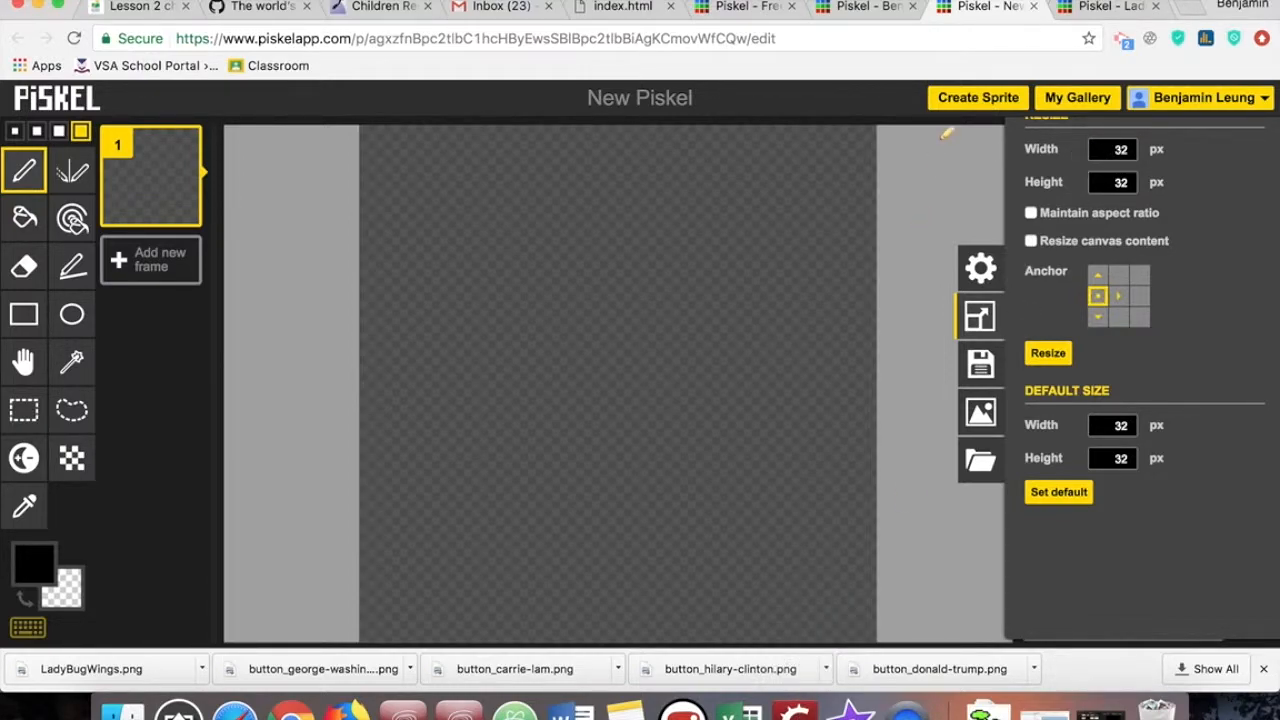
pyautogui.click(795, 711)
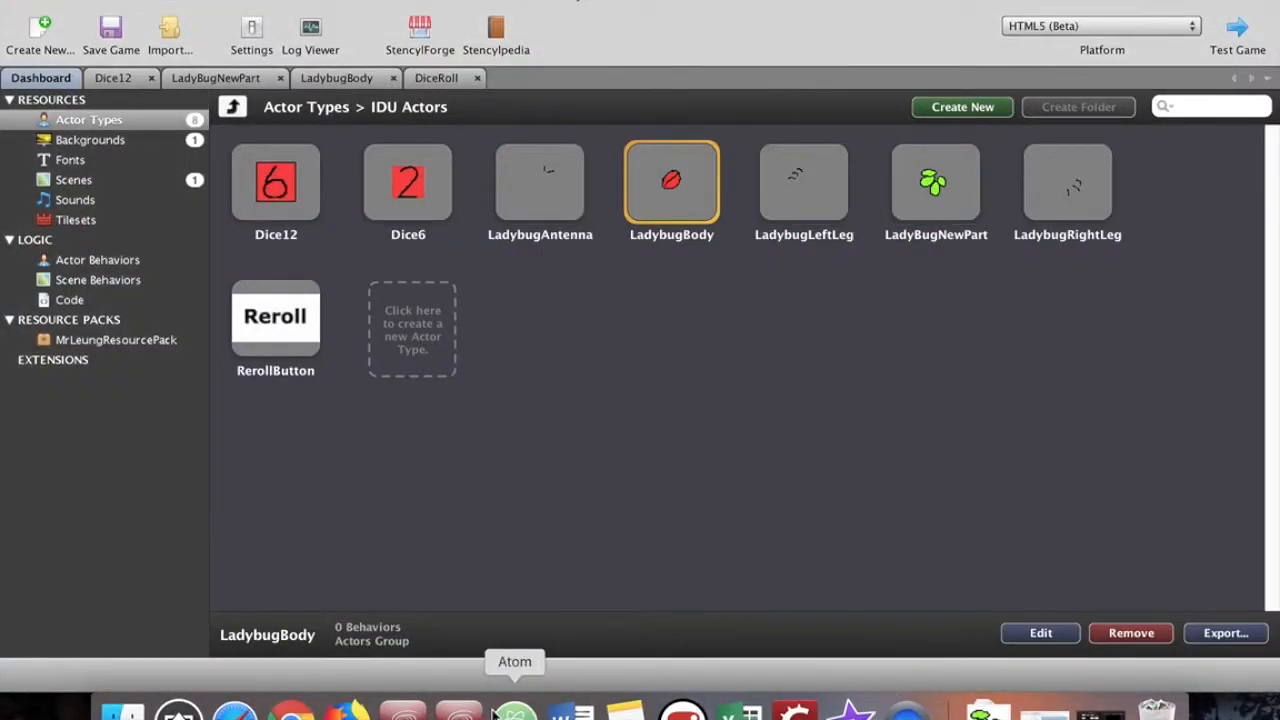
pyautogui.click(292, 712)
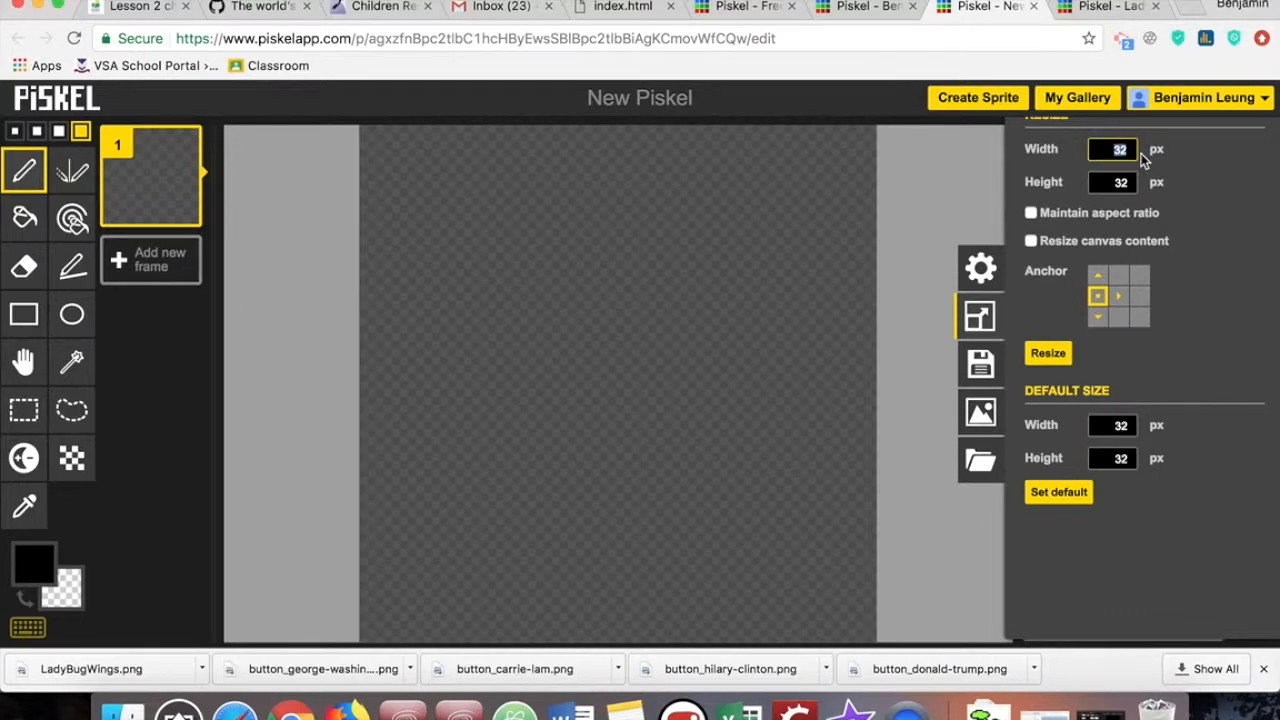
pyautogui.write('100')
pyautogui.press('Tab')
pyautogui.write('100')
# - Fill the whole 32 x 32 canvas with black and download it as a PNG spritesheet
pyautogui.click(25, 217)
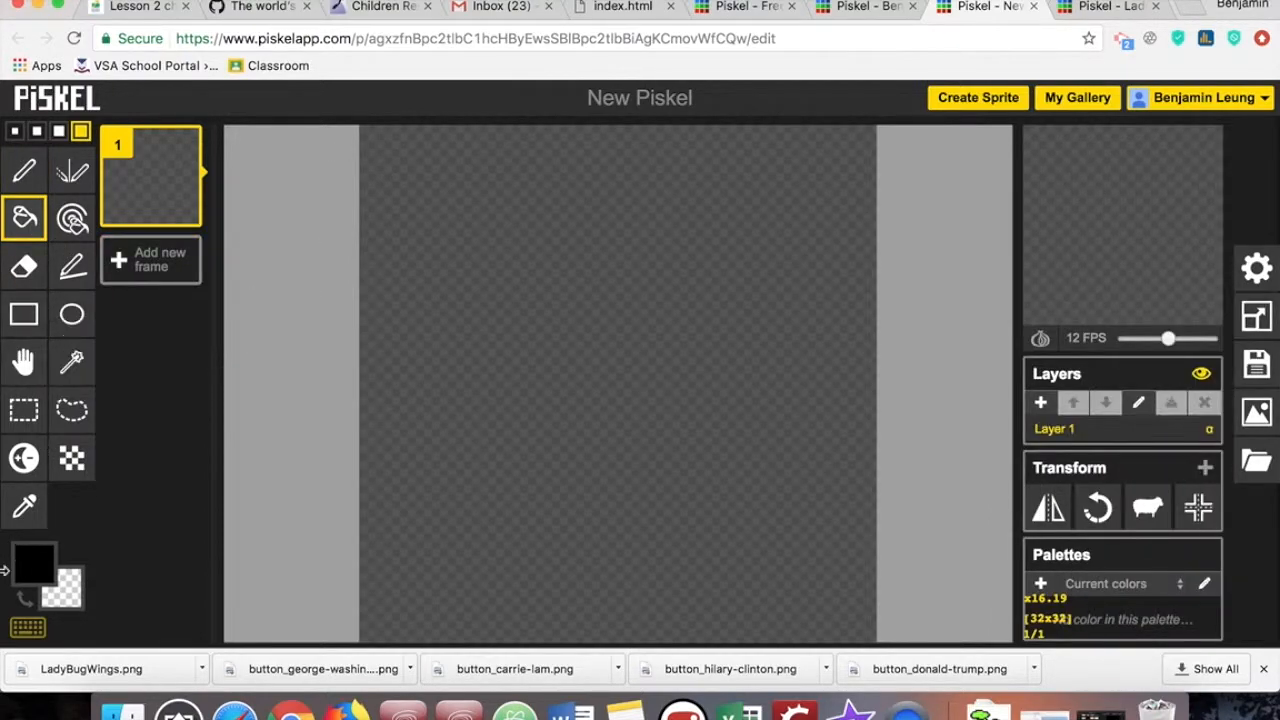
pyautogui.click(34, 565)
pyautogui.click(575, 240)
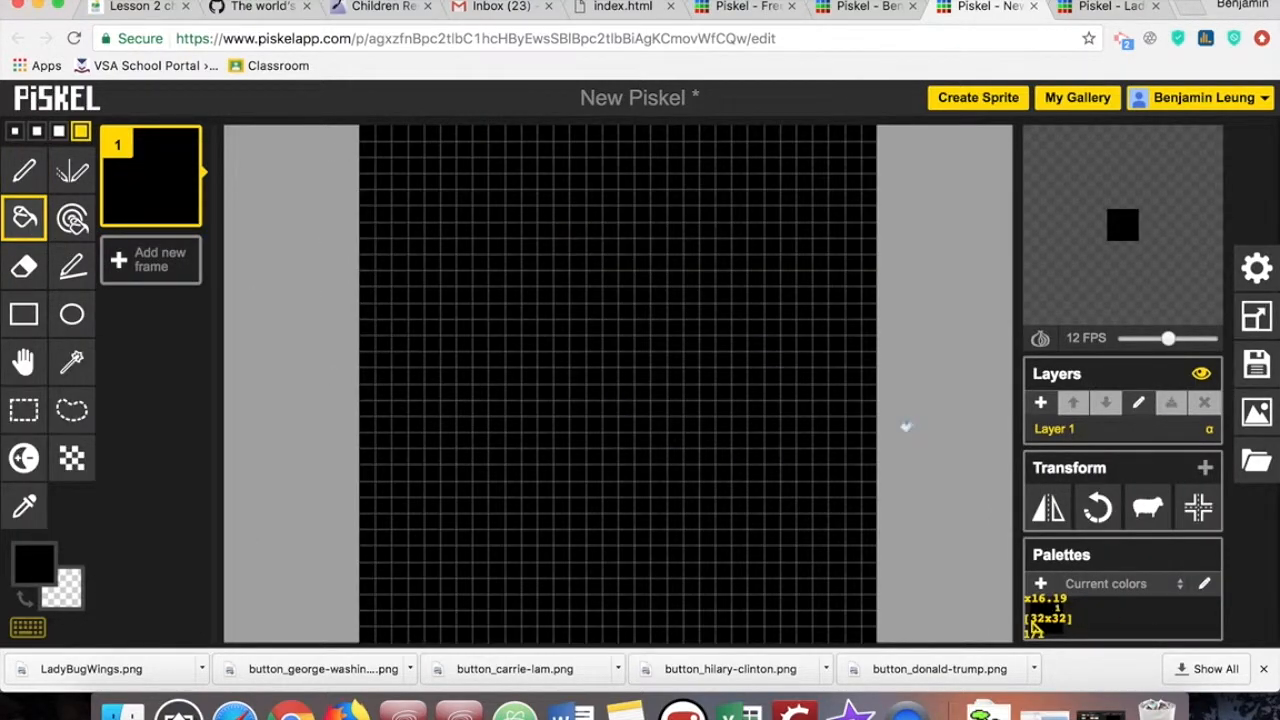
pyautogui.click(1256, 412)
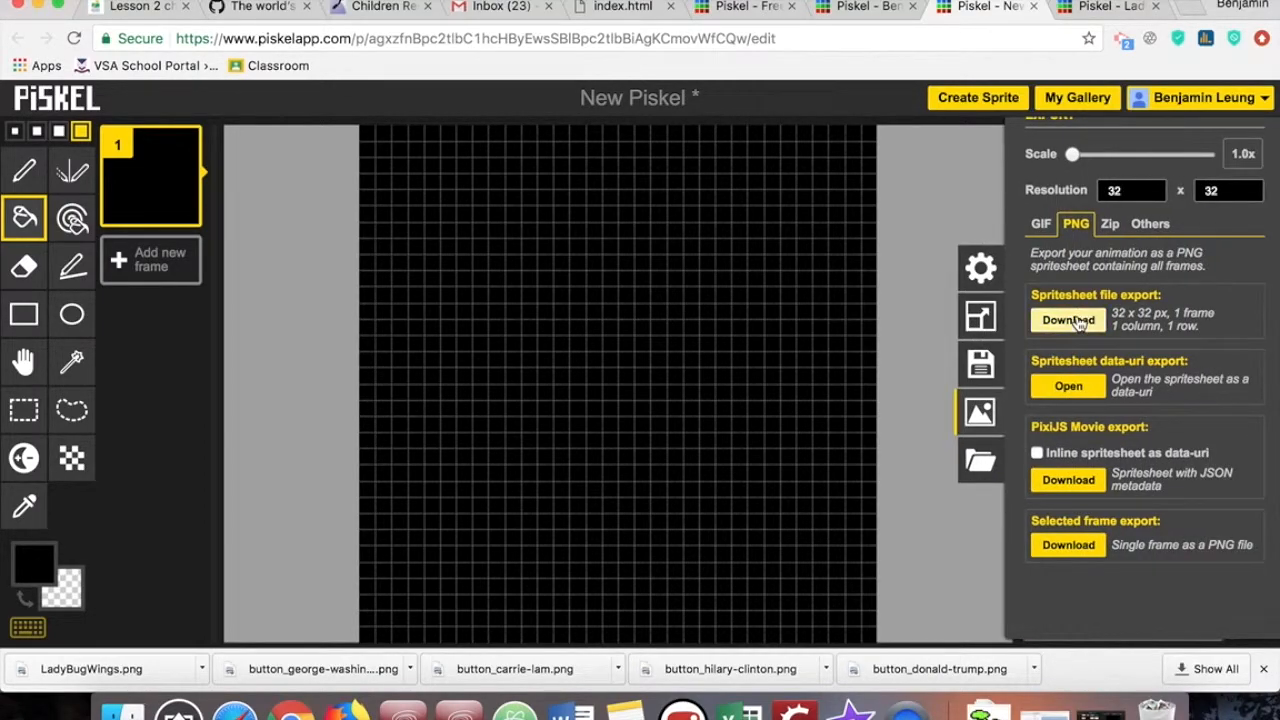
pyautogui.click(1070, 320)
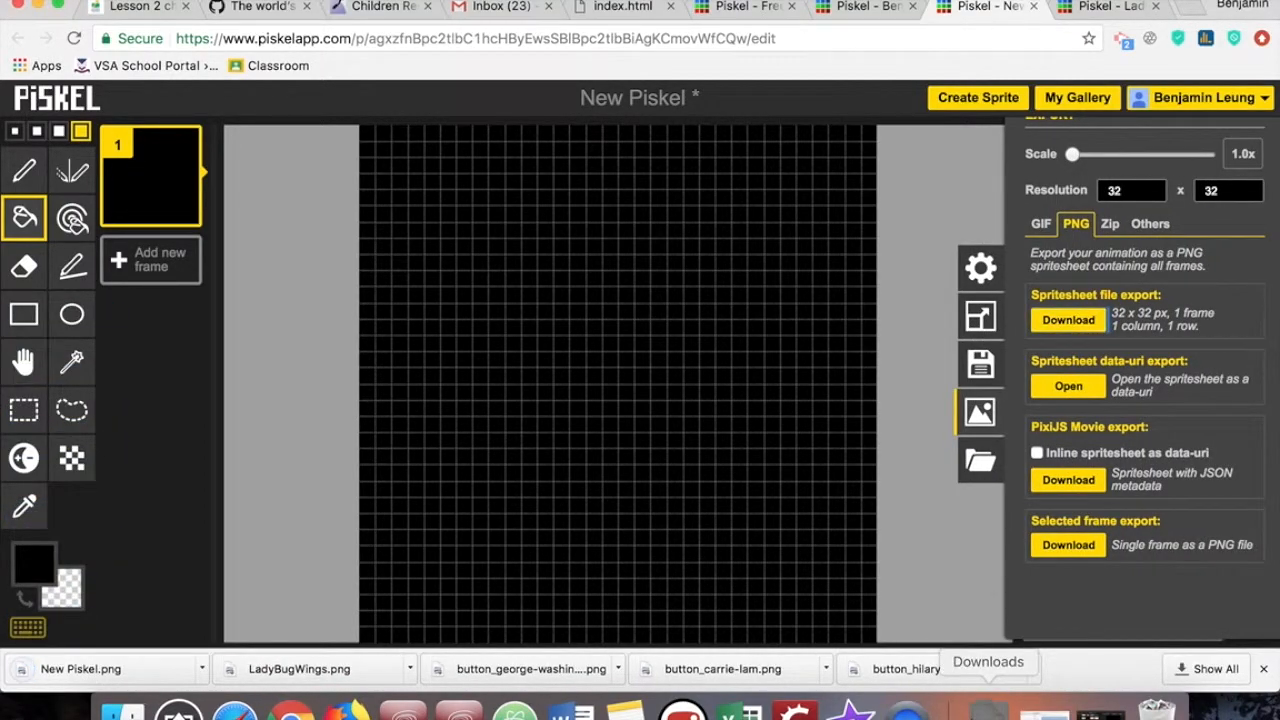
# - Open the downloaded New Piskel.png to check the exported square's size, and close the preview
pyautogui.click(988, 712)
pyautogui.click(989, 658)
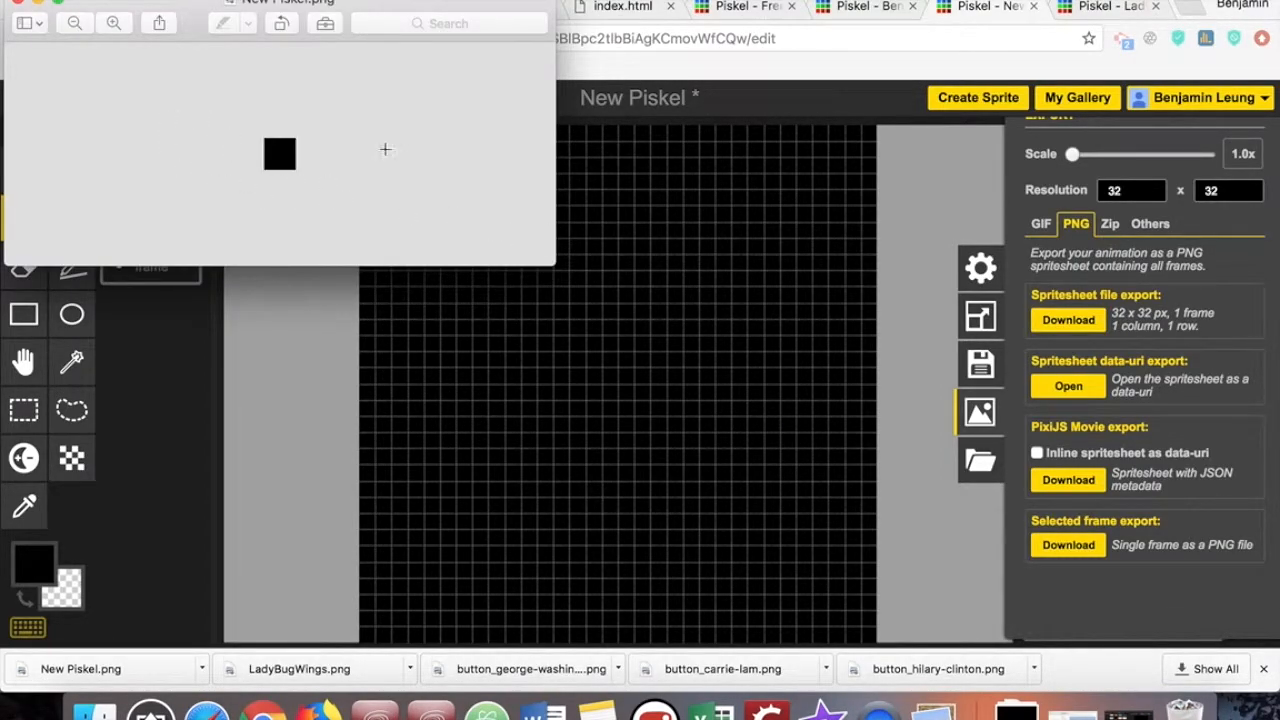
pyautogui.click(14, 5)
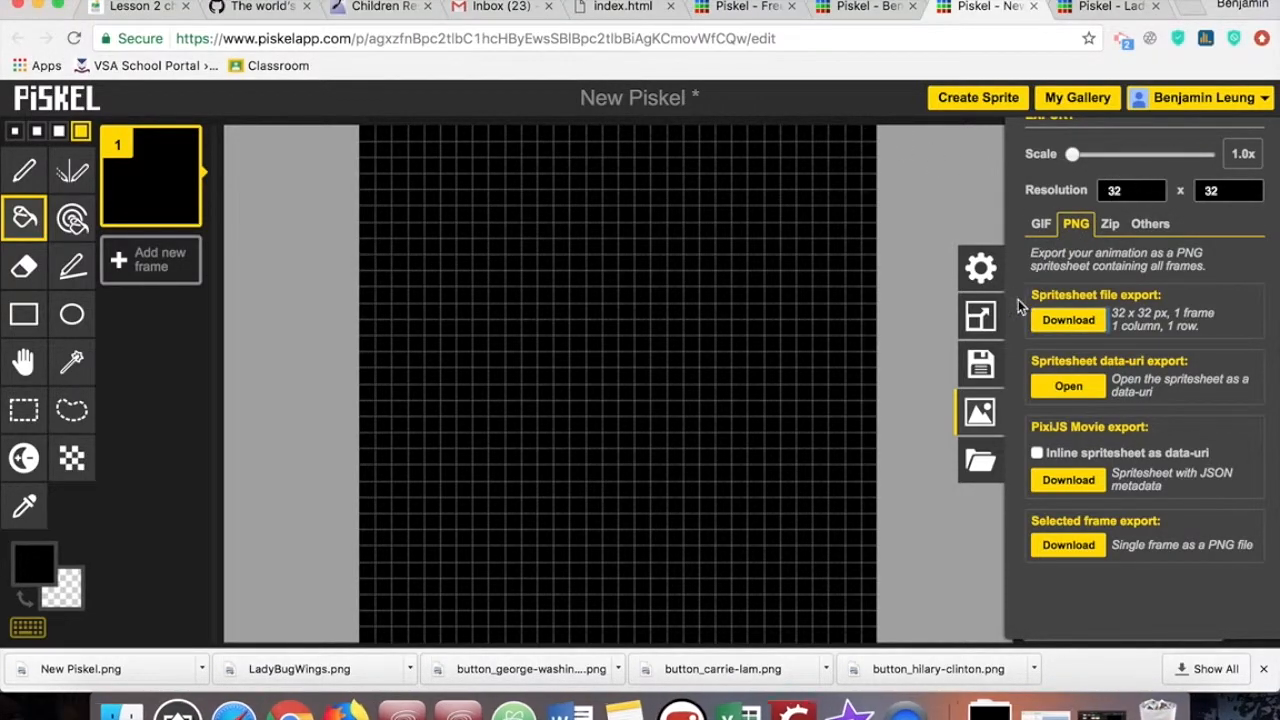
# - Resize the sprite canvas to a width of 100 px and a height of 100 px
pyautogui.click(982, 318)
pyautogui.doubleClick(1110, 148)
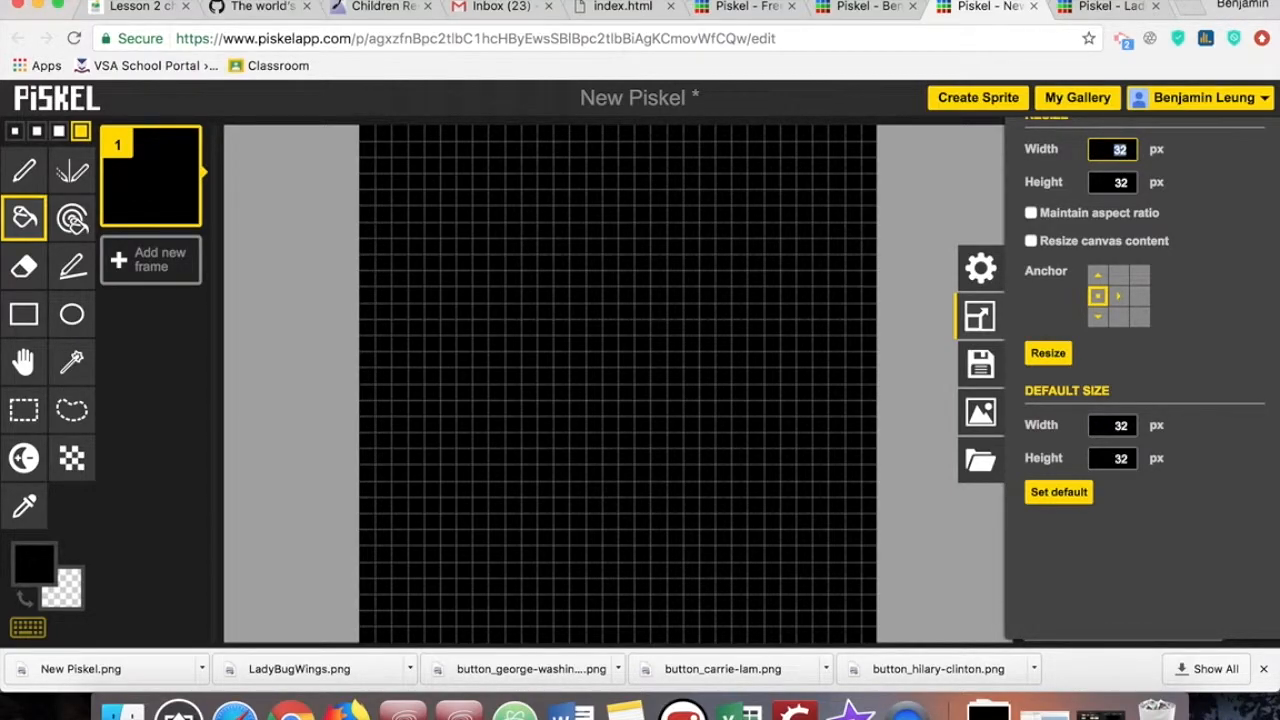
pyautogui.press('Tab')
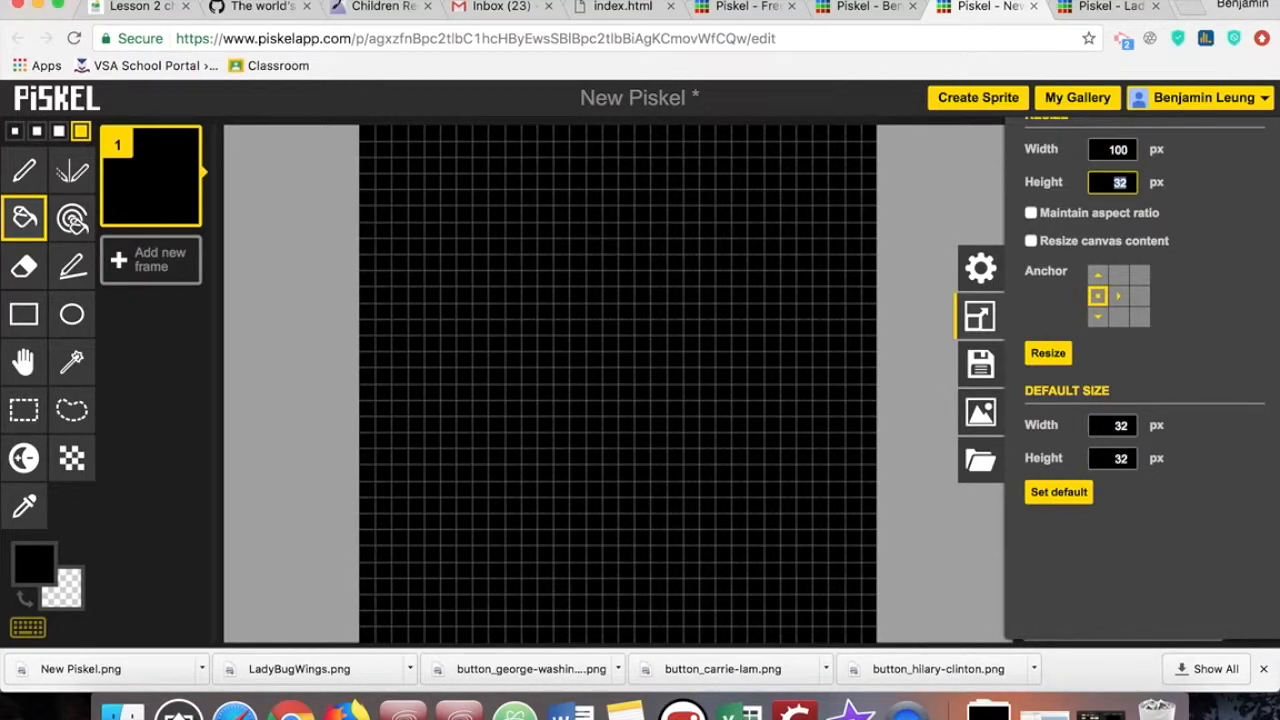
pyautogui.write('100')
pyautogui.click(1048, 353)
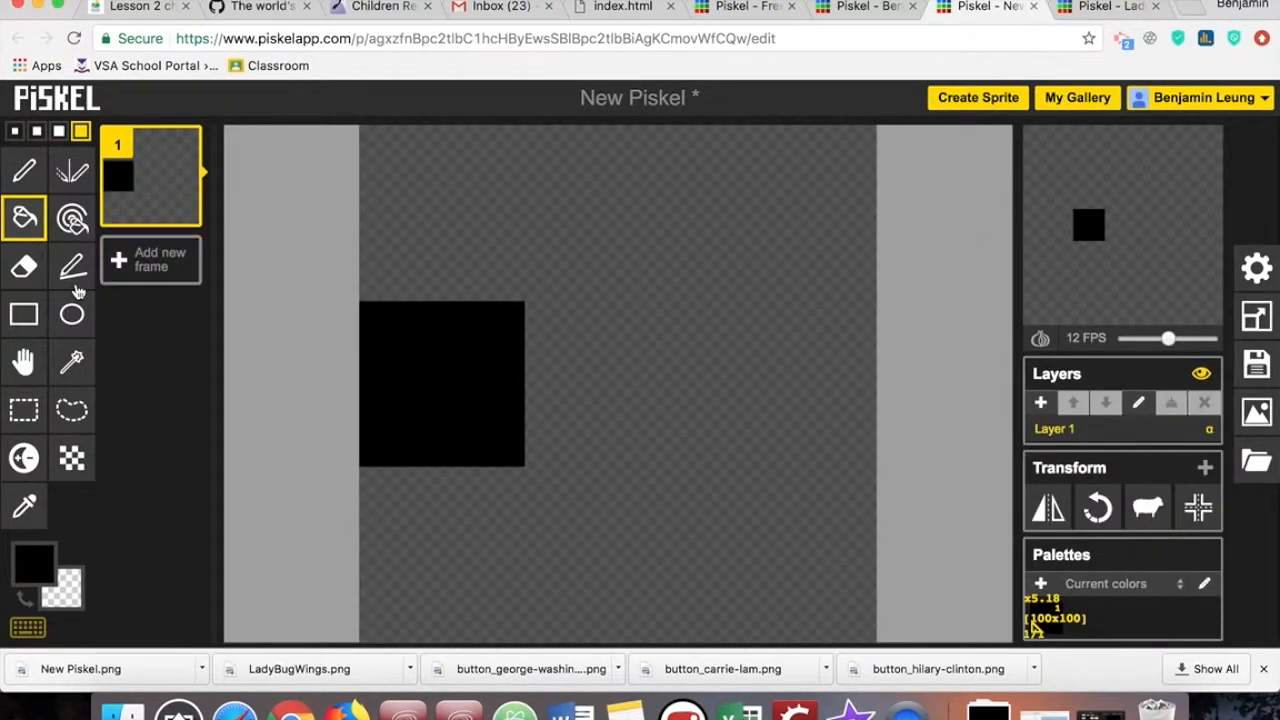
# - Fill the empty area around the black square with black and download the 100 x 100 sprite as a PNG spritesheet
pyautogui.click(521, 279)
pyautogui.click(1257, 413)
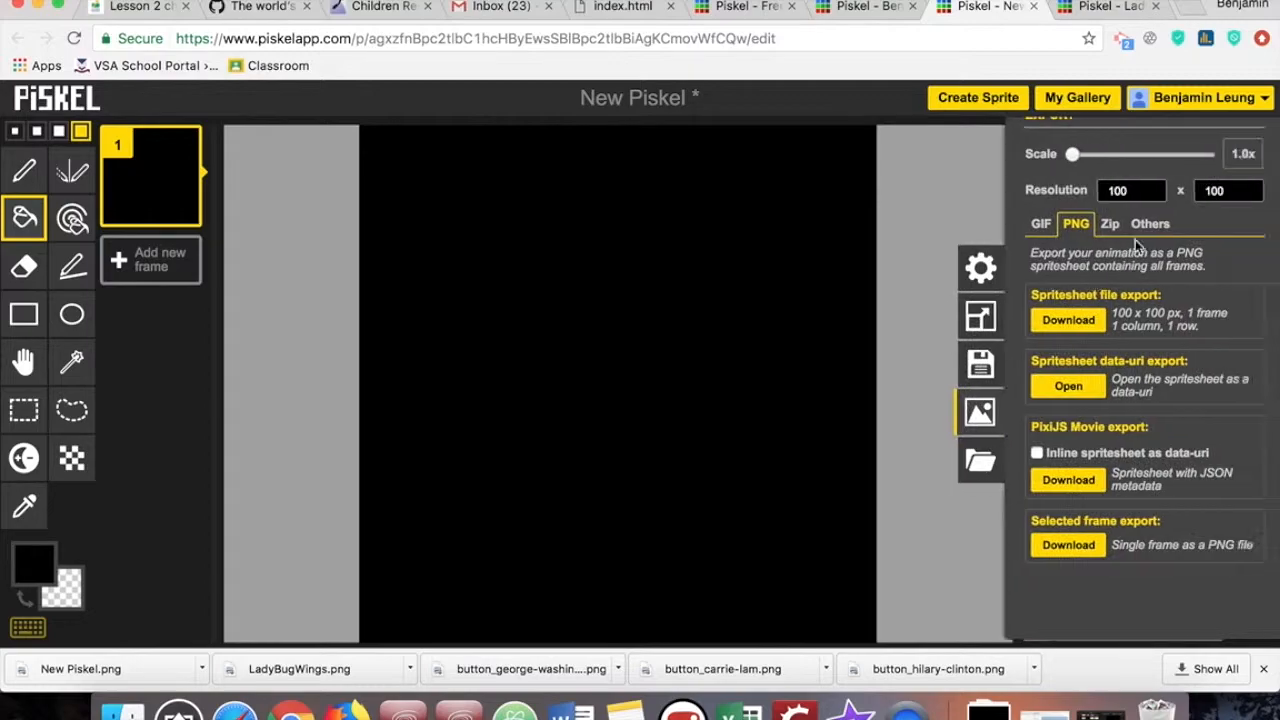
pyautogui.click(1087, 322)
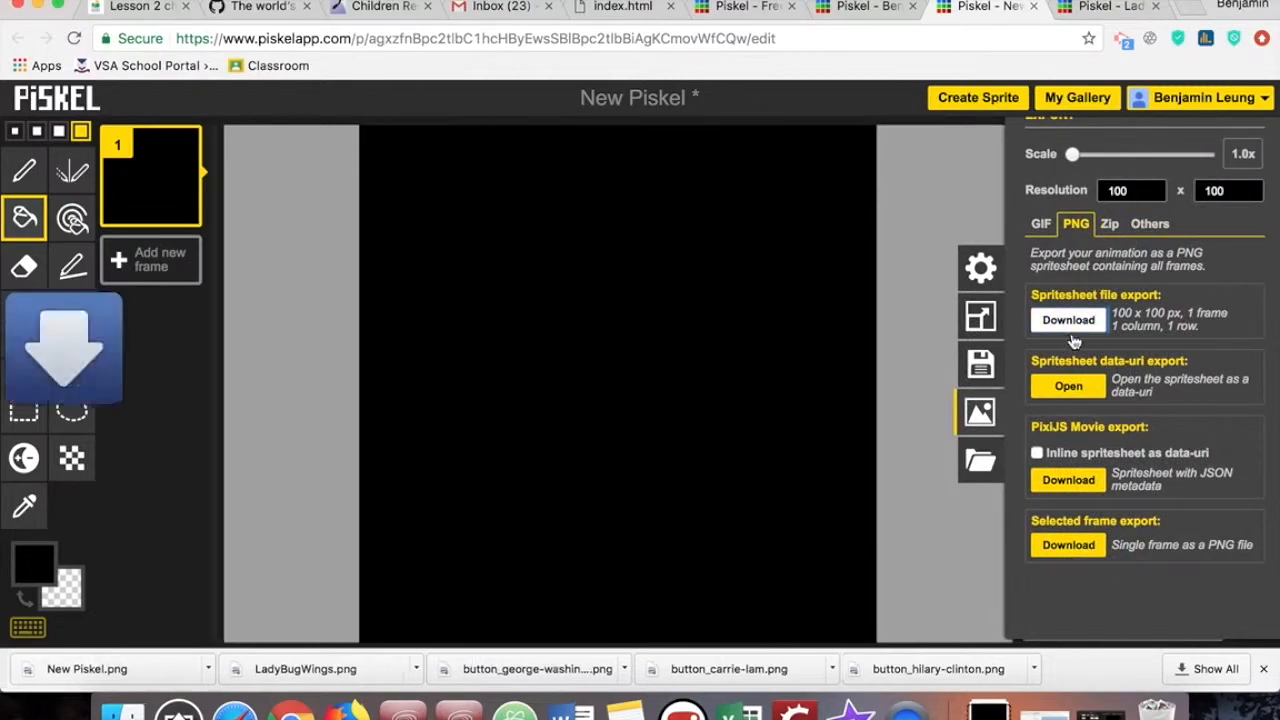
# - Open the downloaded New Piskel (1).png to check the enlarged square's size, and close the preview
pyautogui.click(985, 692)
pyautogui.click(992, 640)
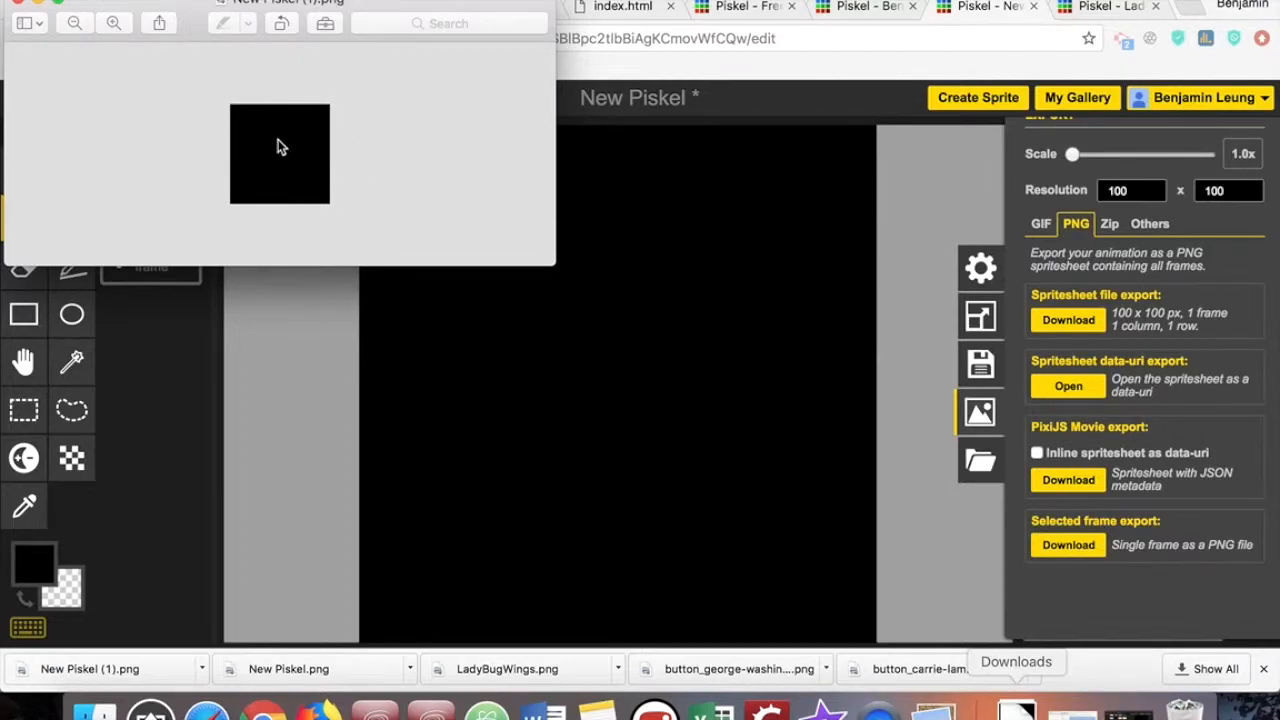
pyautogui.click(16, 4)
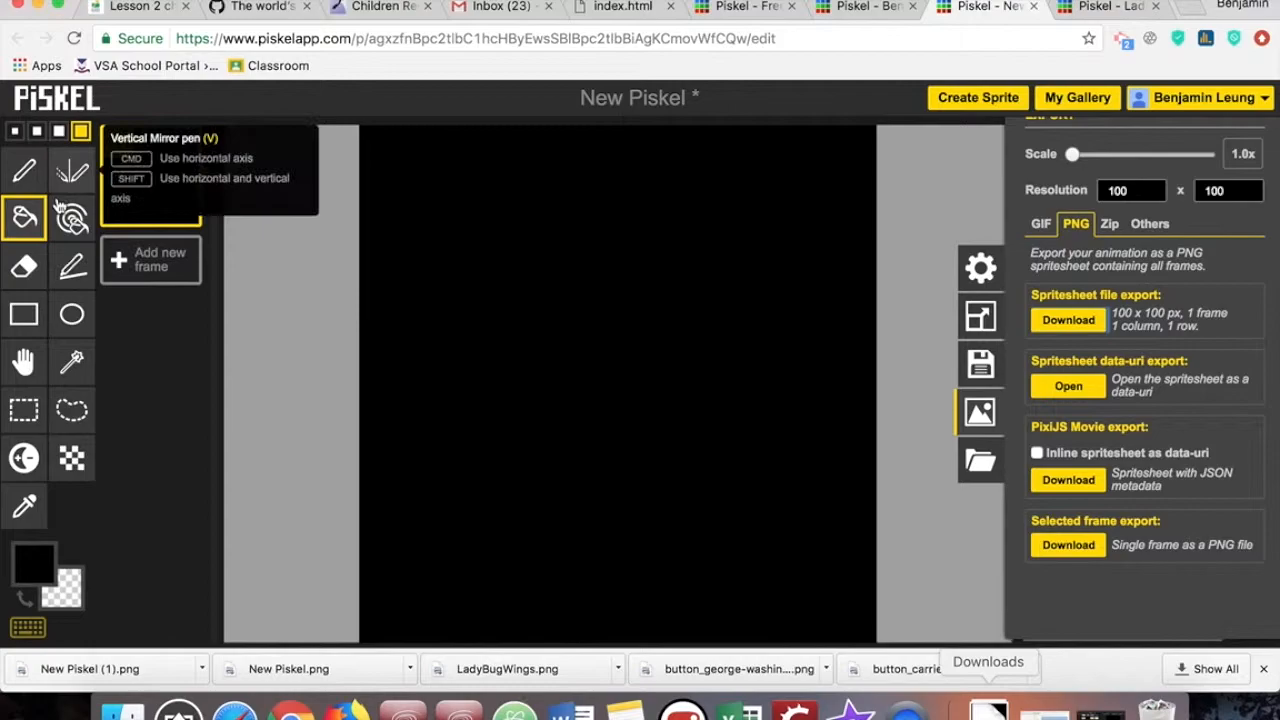
# - Erase a rough loop from the upper part of the black canvas, and replace that frame with a new blank one
pyautogui.click(24, 267)
pyautogui.moveTo(423, 143)
pyautogui.mouseDown()
pyautogui.moveTo(495, 417)
pyautogui.moveTo(394, 139)
pyautogui.moveTo(369, 212)
pyautogui.moveTo(374, 136)
pyautogui.mouseUp()
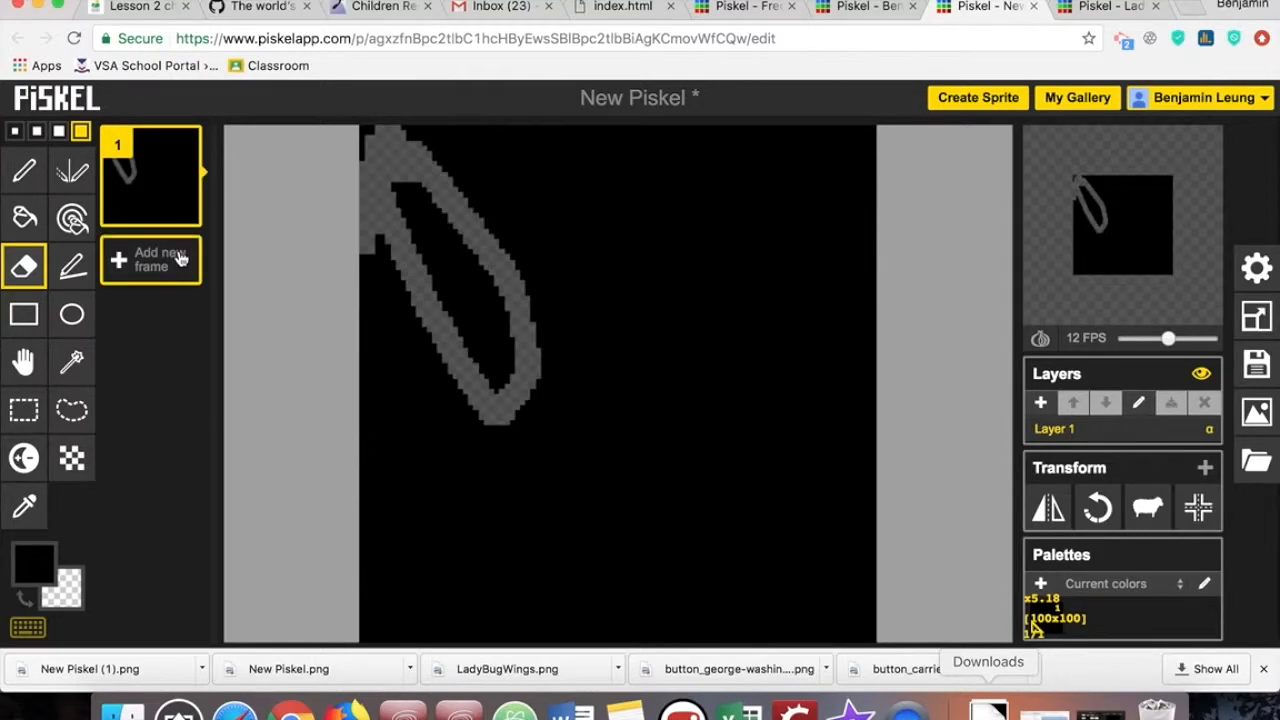
pyautogui.click(175, 257)
pyautogui.click(184, 145)
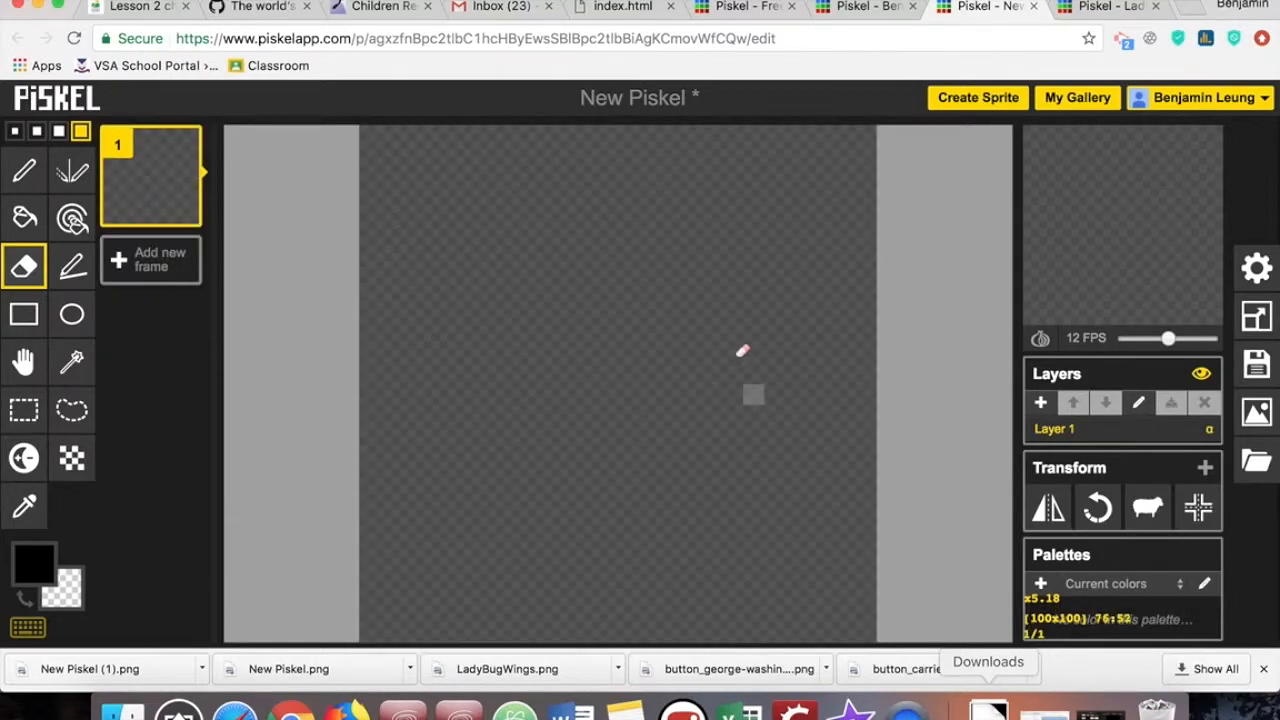
# - Draw a black stick figure with a smiling face, body, legs and outstretched arms using the thinnest pen size
pyautogui.click(26, 172)
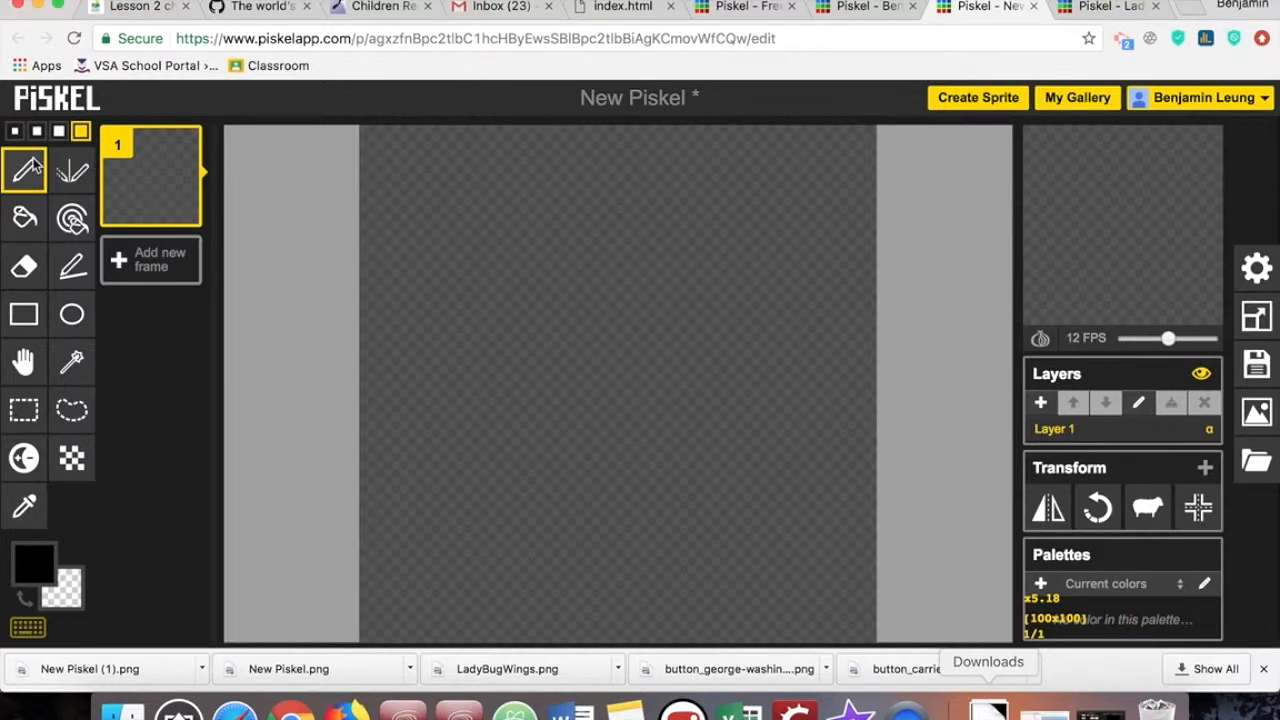
pyautogui.click(15, 131)
pyautogui.moveTo(648, 193)
pyautogui.mouseDown()
pyautogui.moveTo(570, 286)
pyautogui.moveTo(626, 203)
pyautogui.moveTo(600, 291)
pyautogui.moveTo(607, 542)
pyautogui.moveTo(475, 665)
pyautogui.mouseUp()
pyautogui.moveTo(604, 545)
pyautogui.mouseDown()
pyautogui.moveTo(711, 597)
pyautogui.moveTo(760, 640)
pyautogui.mouseUp()
pyautogui.moveTo(459, 364); pyautogui.dragTo(763, 350)
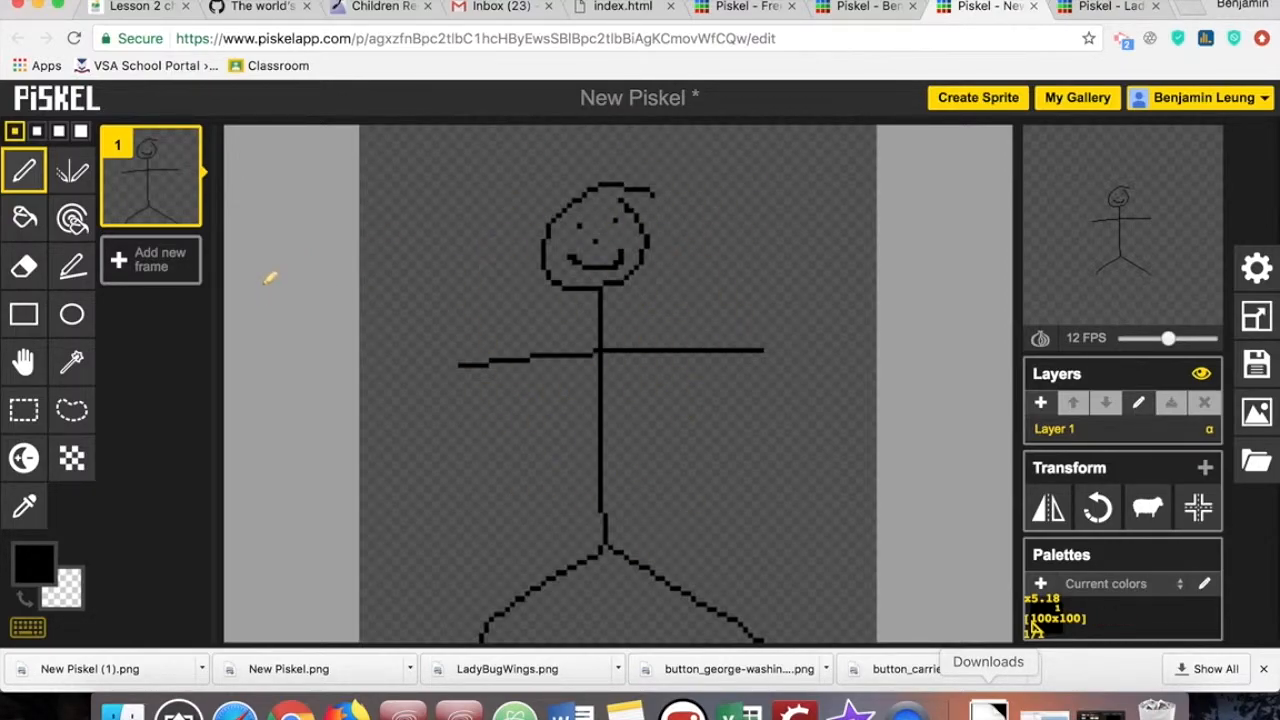
# - Title the sprite StickmanOriginal and save it to the online gallery
pyautogui.moveTo(184, 227)
pyautogui.click(1257, 363)
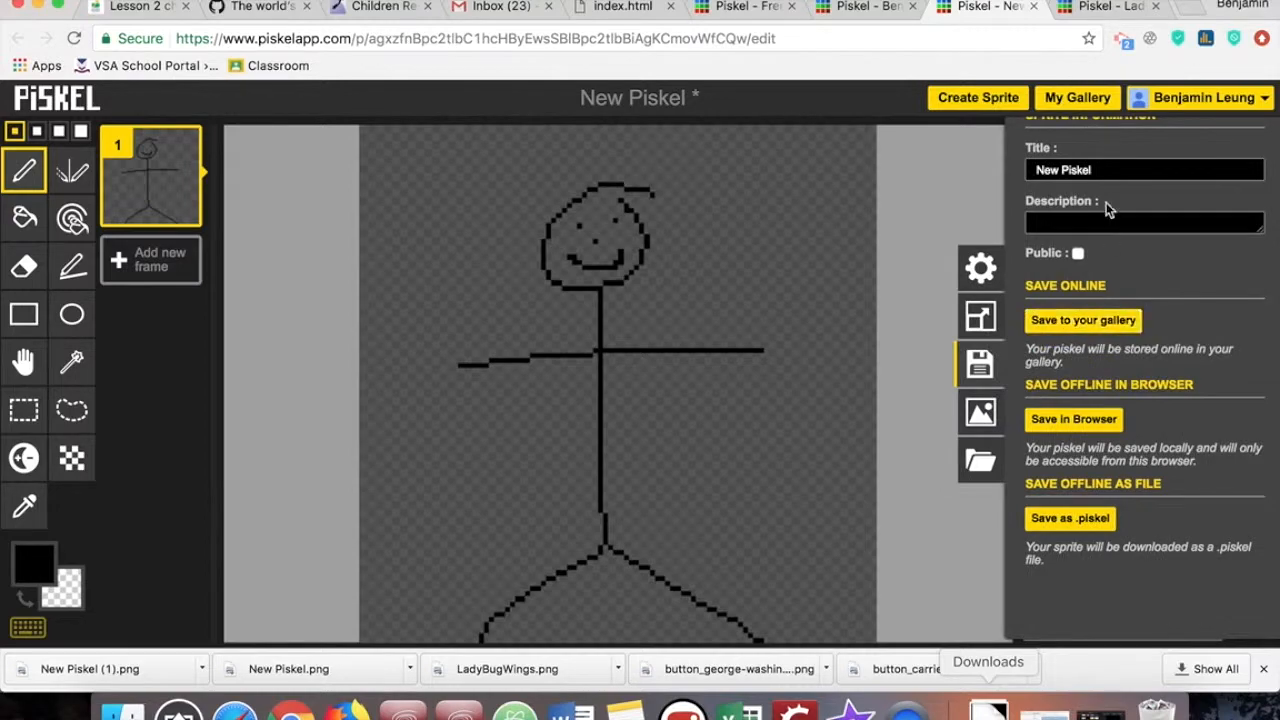
pyautogui.click(1126, 169)
pyautogui.hotkey('ctrl', 'a')
pyautogui.write('S')
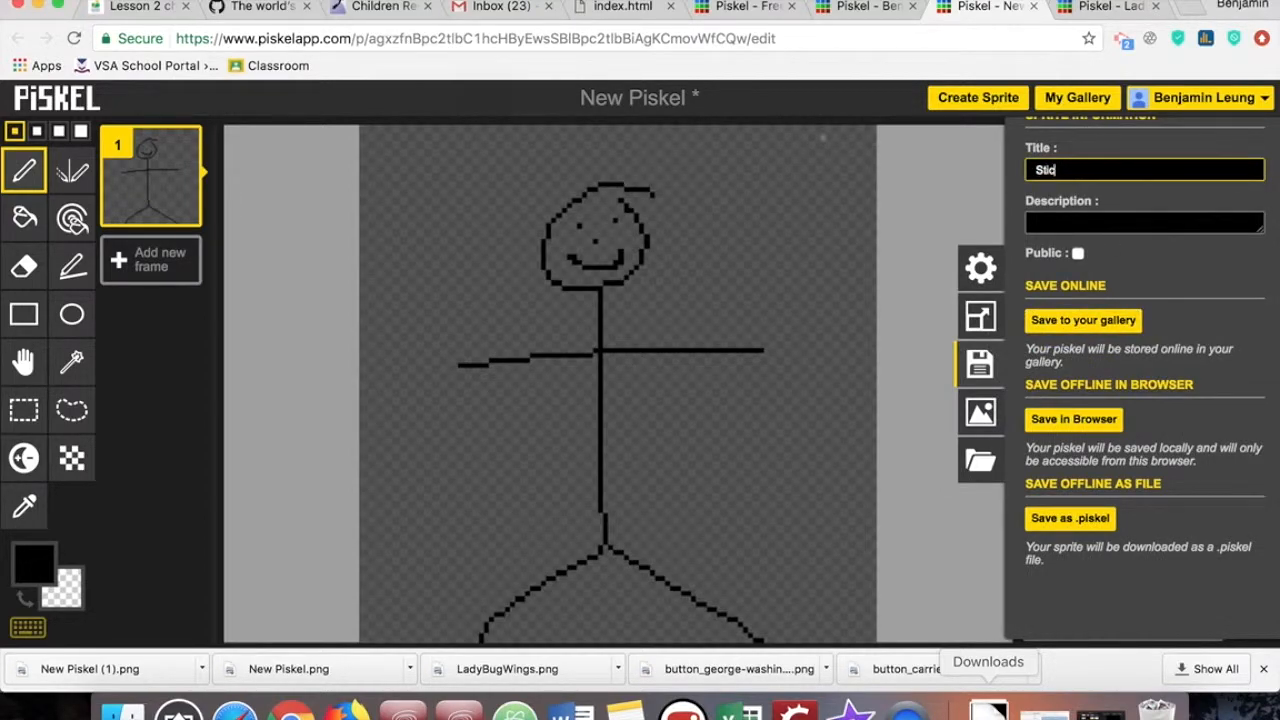
pyautogui.write('tickmanOriginal')
pyautogui.click(1113, 321)
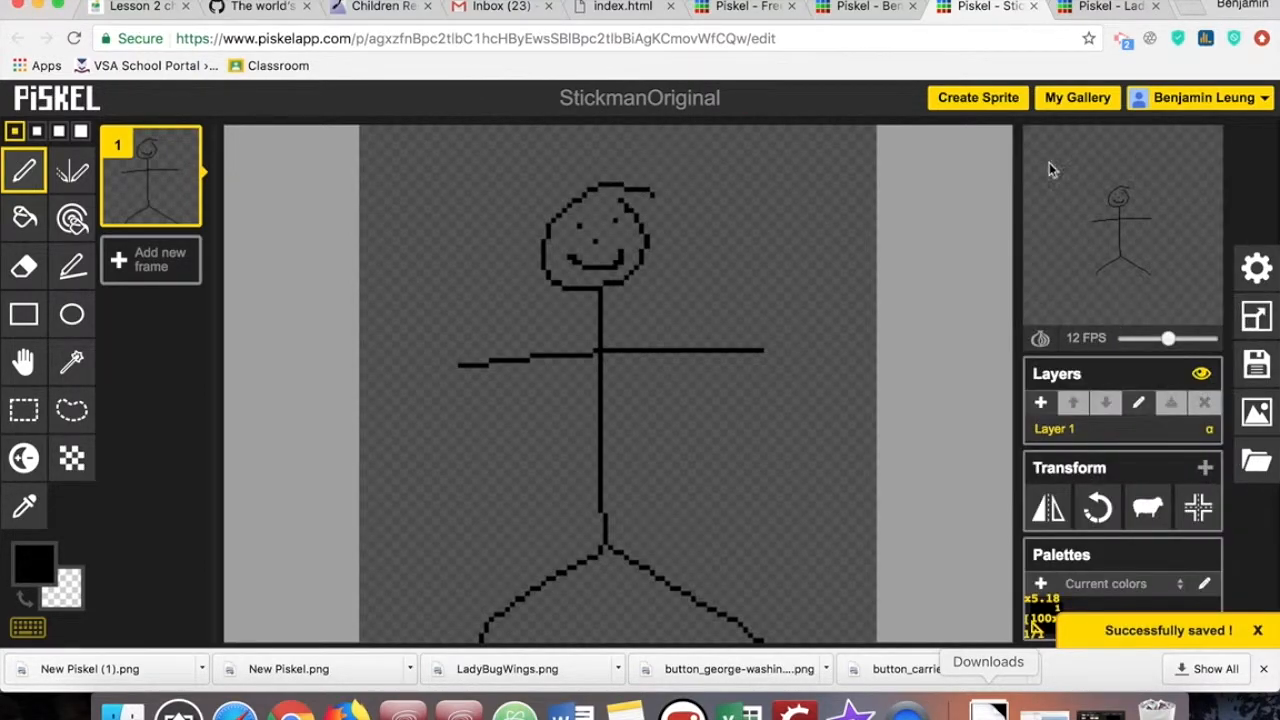
# - Create three clones of the StickmanOriginal sprite in the gallery, closing the leftover ladybug tab
pyautogui.click(1077, 97)
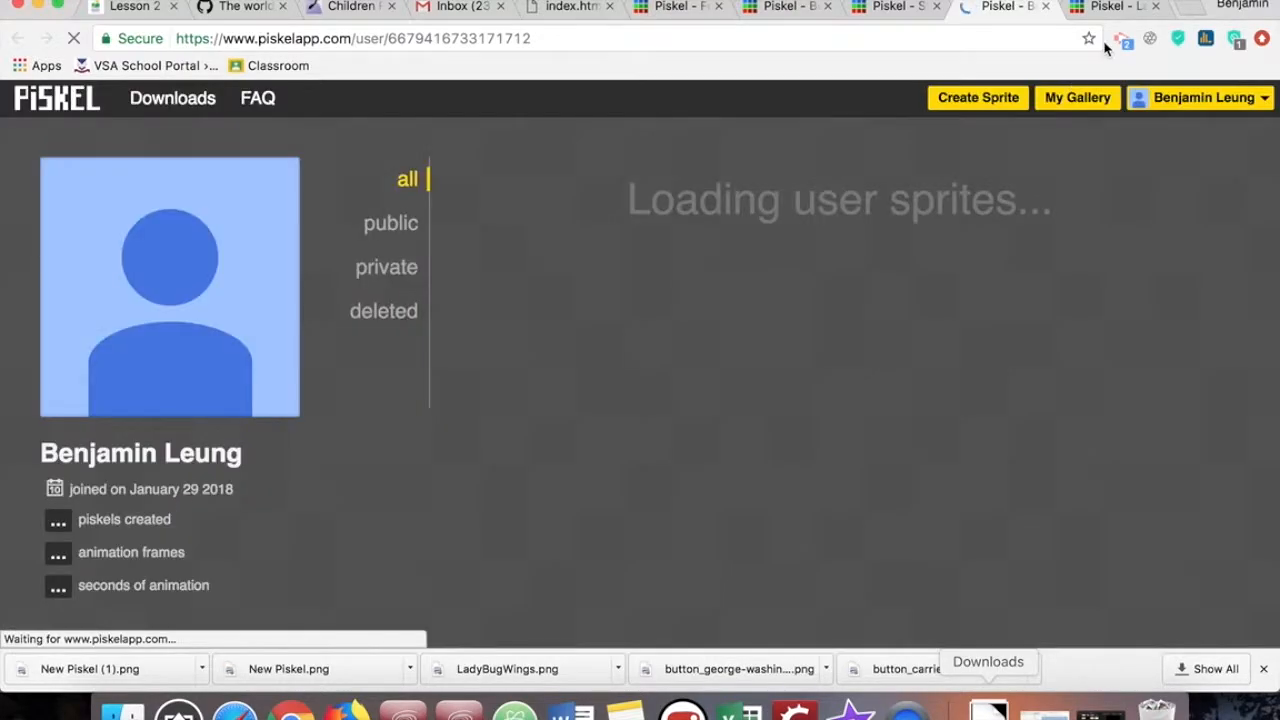
pyautogui.click(1155, 6)
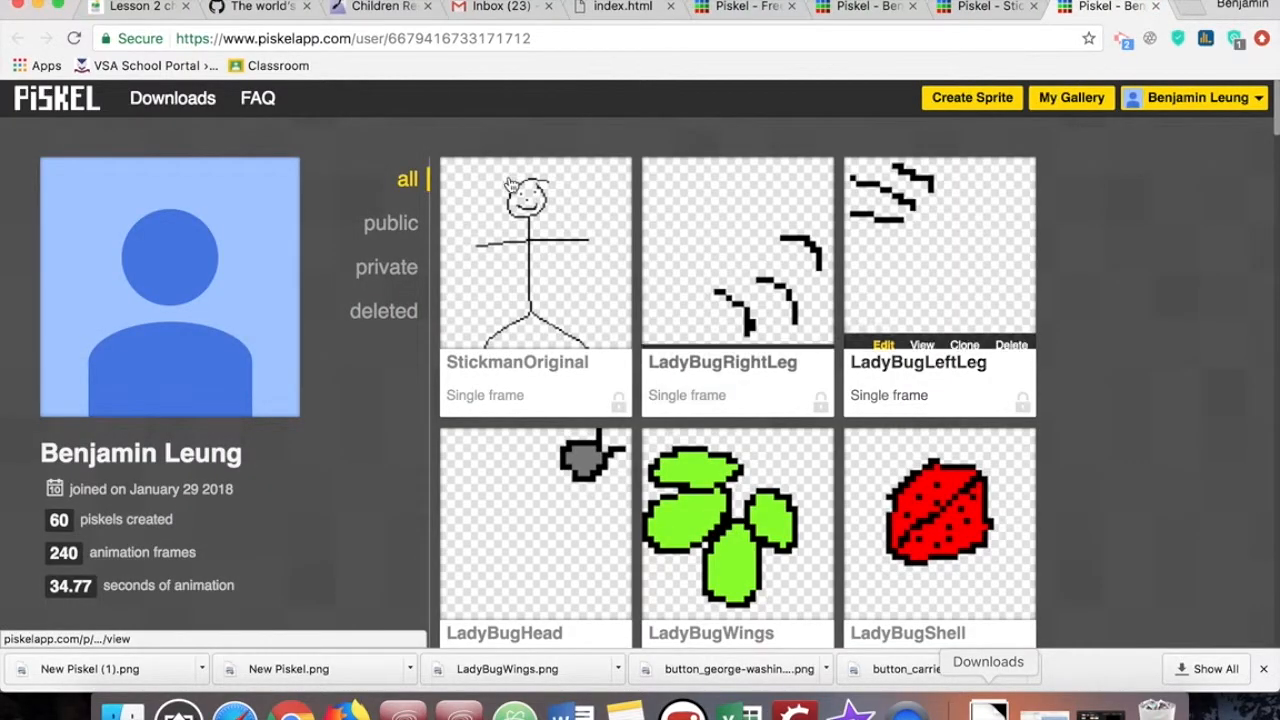
pyautogui.moveTo(562, 324)
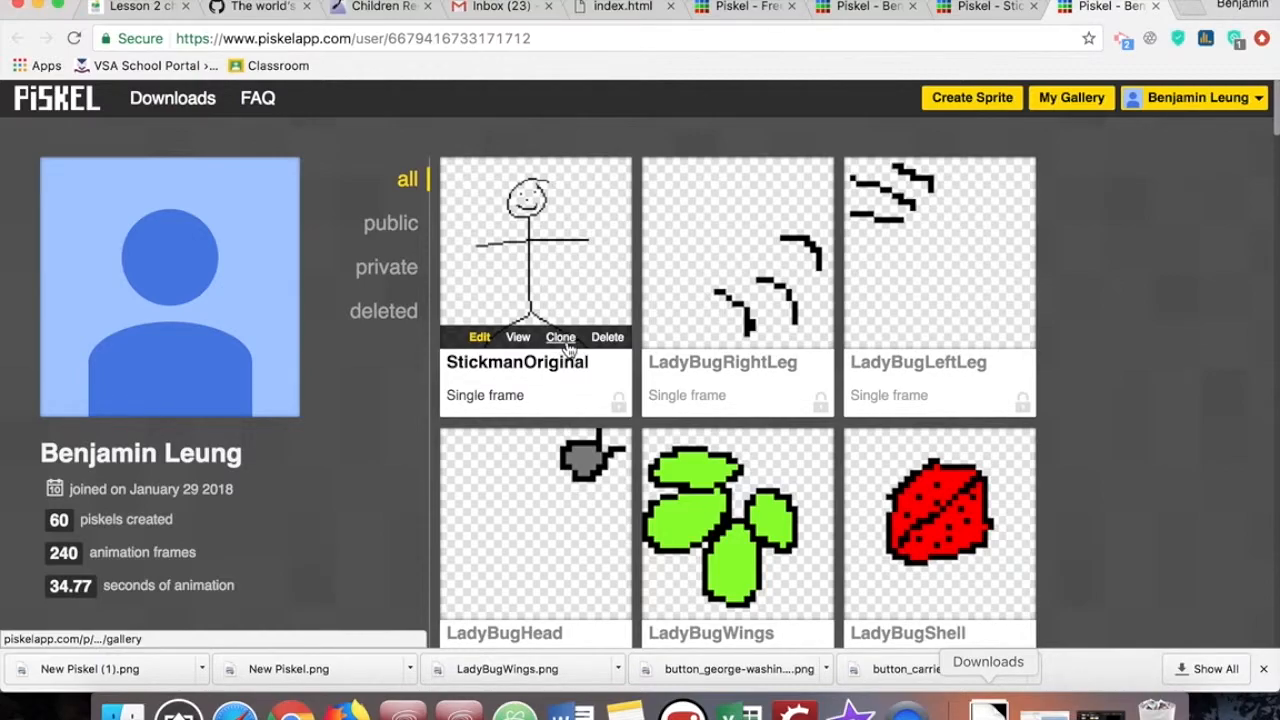
pyautogui.click(563, 339)
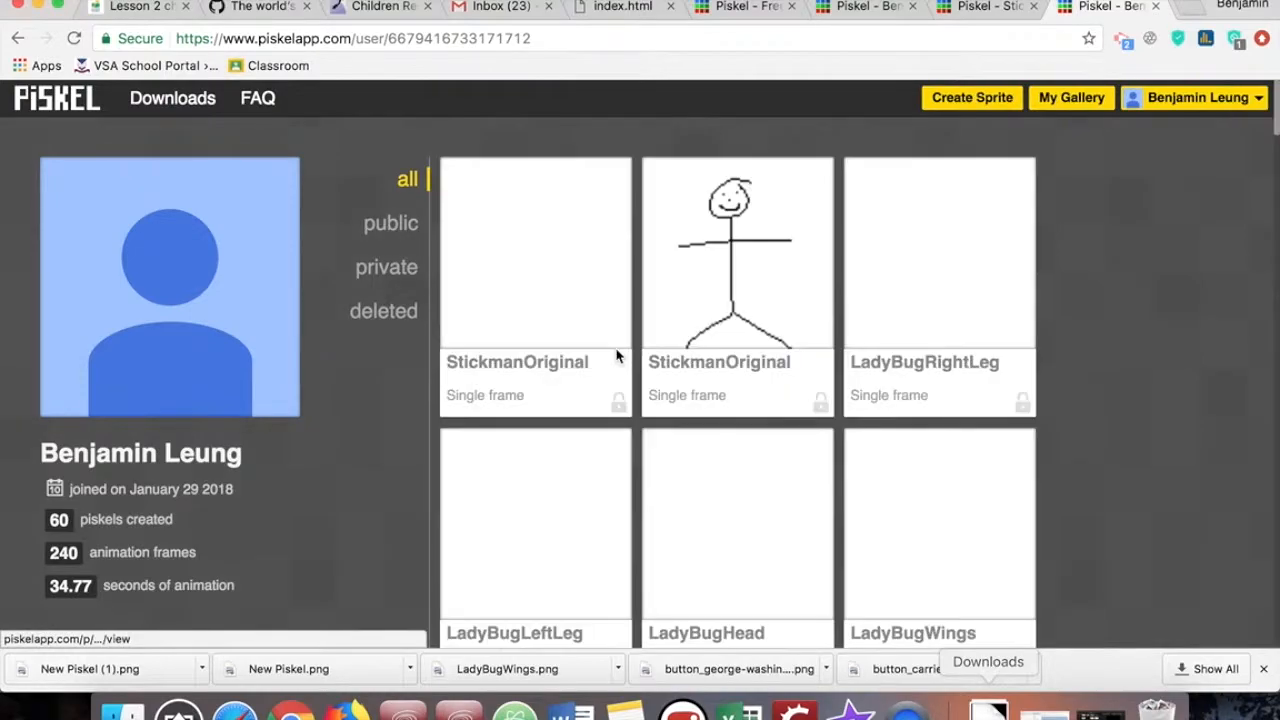
pyautogui.moveTo(768, 346)
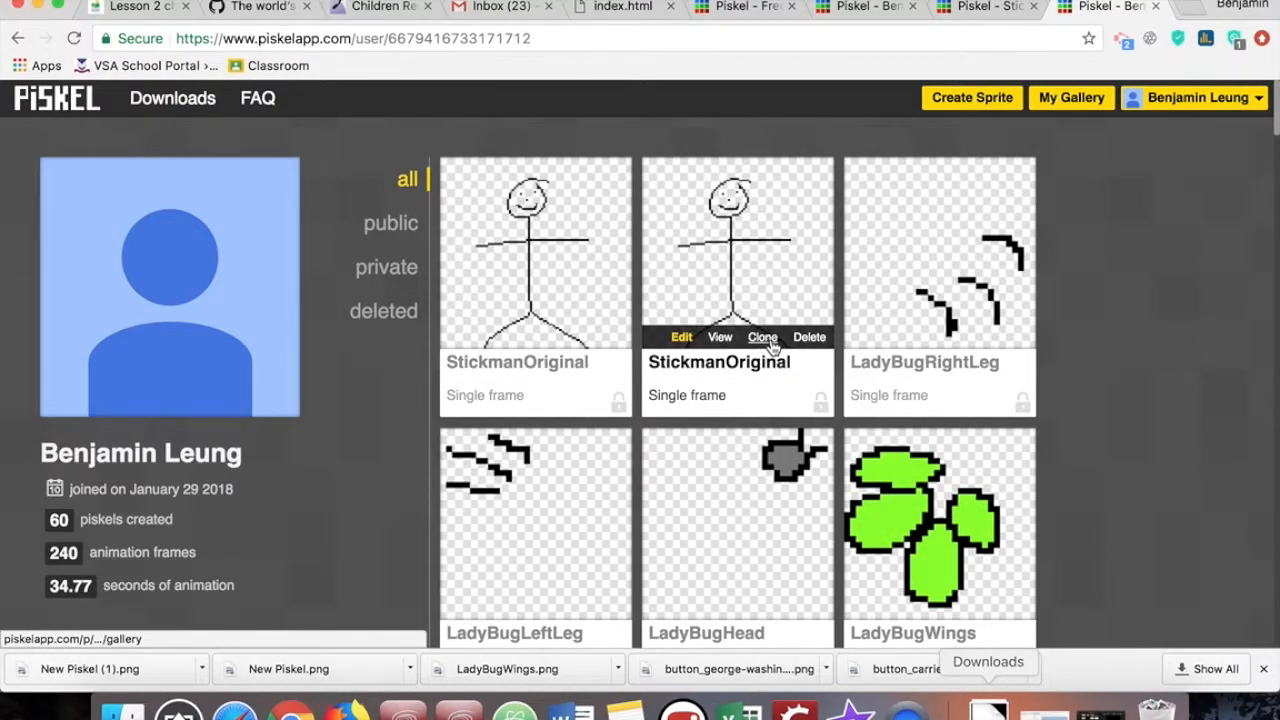
pyautogui.click(763, 338)
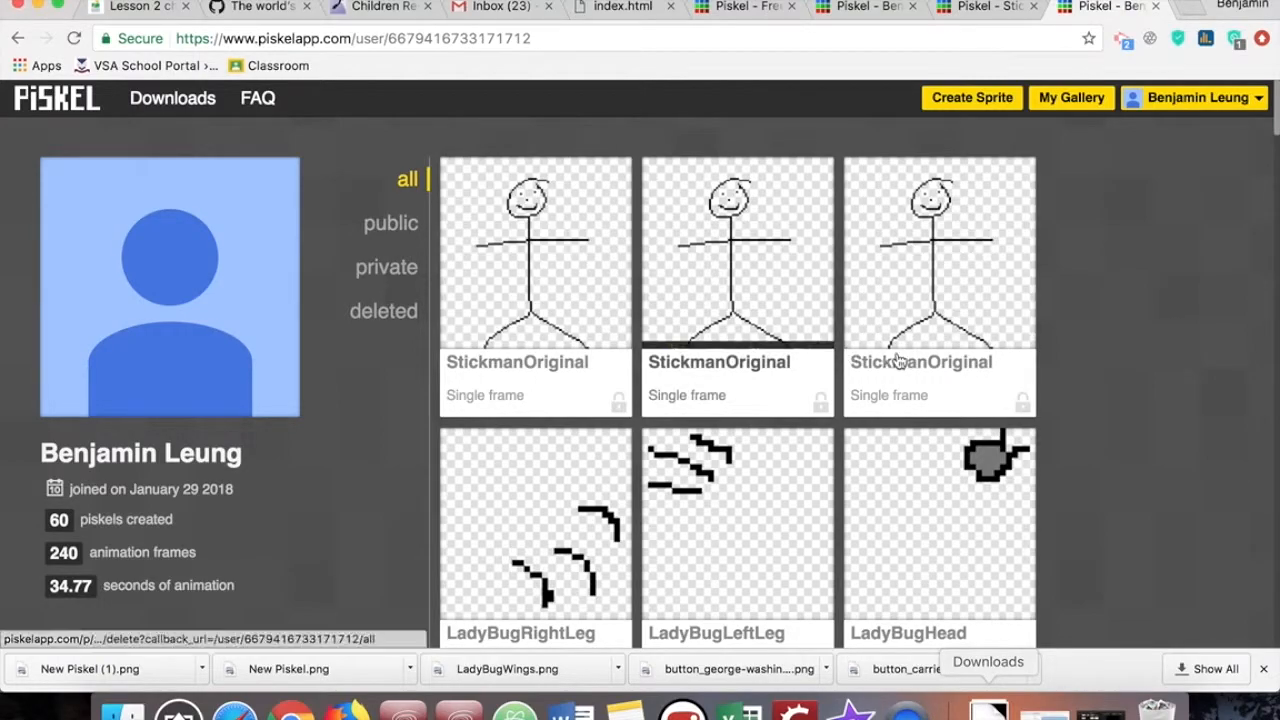
pyautogui.moveTo(975, 338)
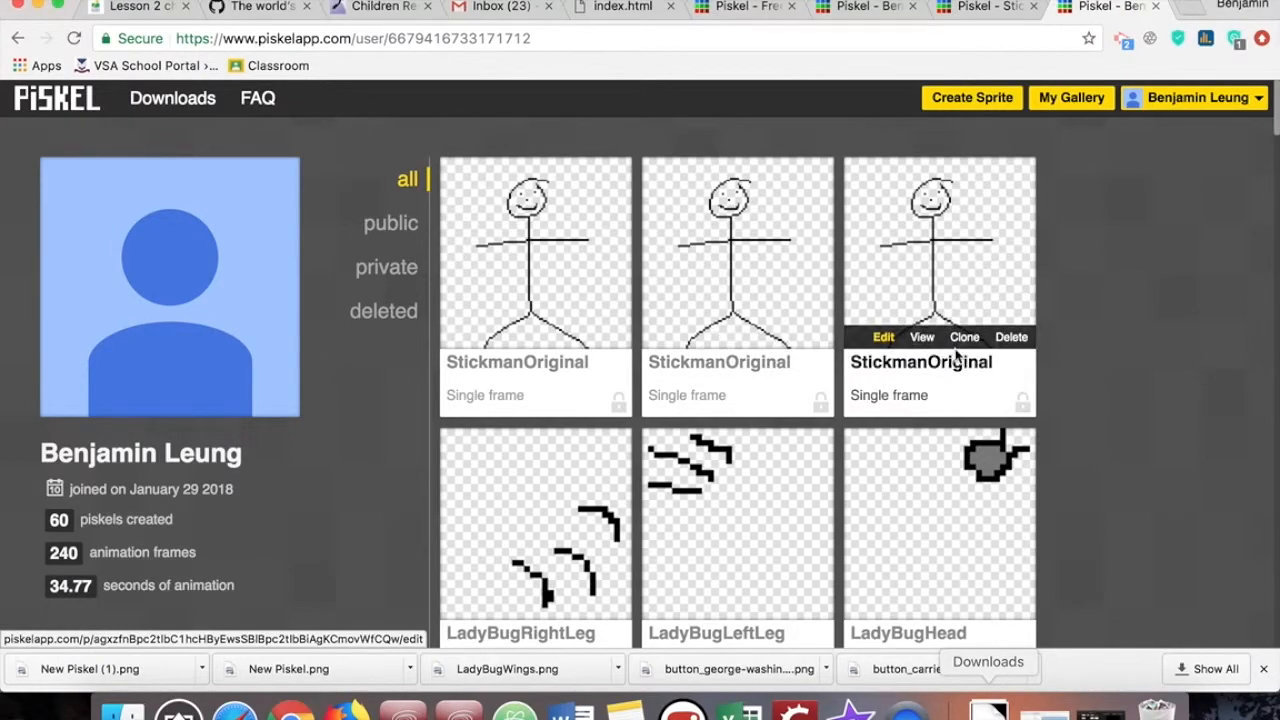
pyautogui.click(980, 338)
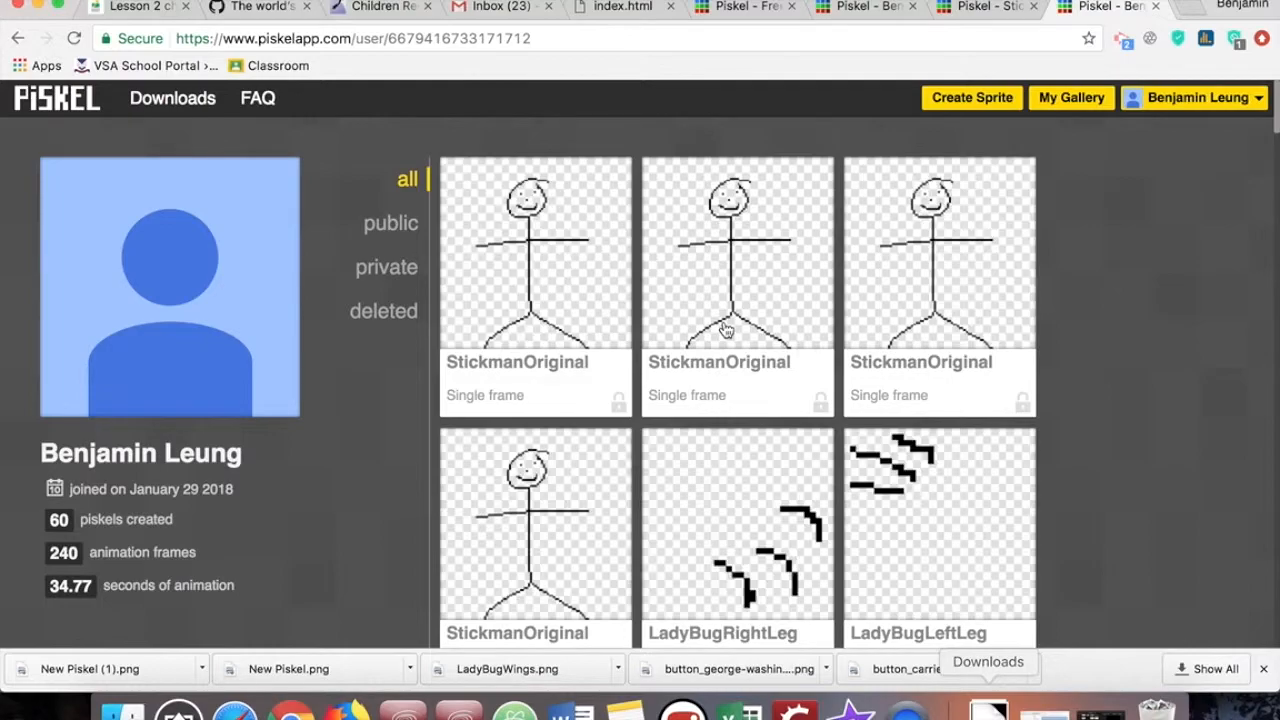
# - Open the first StickmanOriginal clone for editing and erase the arms, body and legs with the largest eraser size, keeping only the head
pyautogui.moveTo(516, 285)
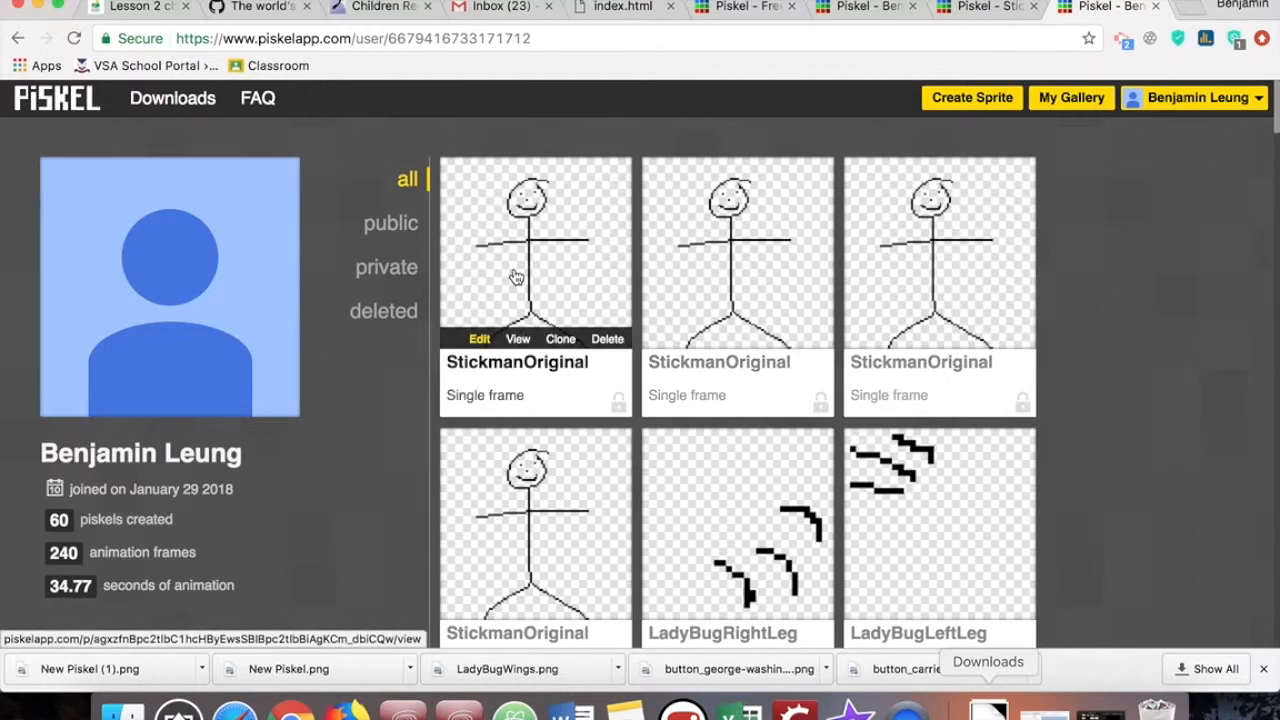
pyautogui.click(481, 337)
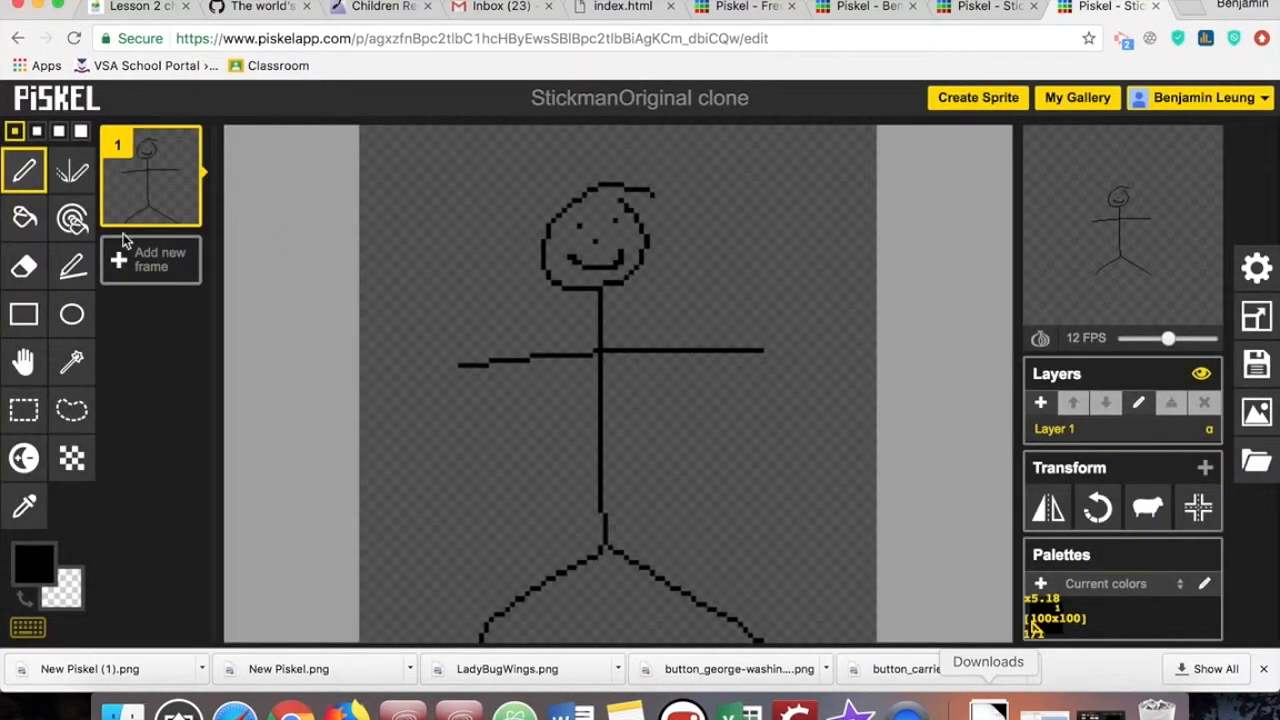
pyautogui.click(24, 266)
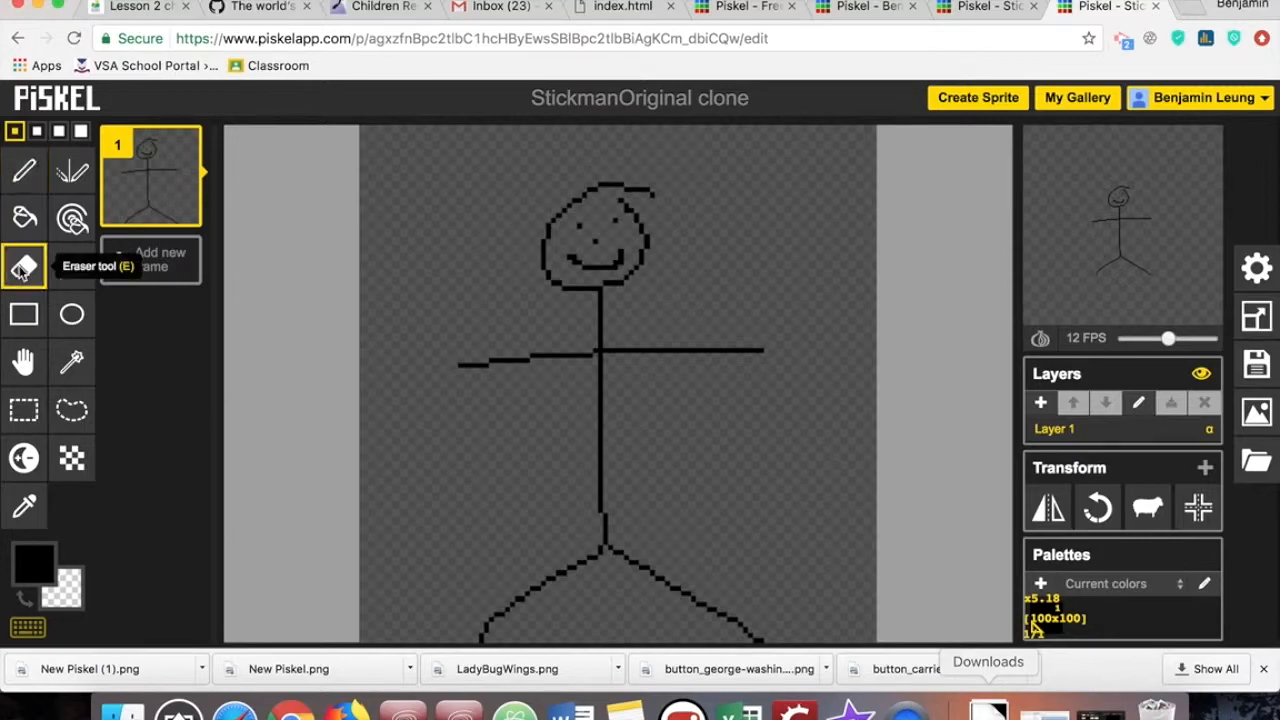
pyautogui.click(81, 133)
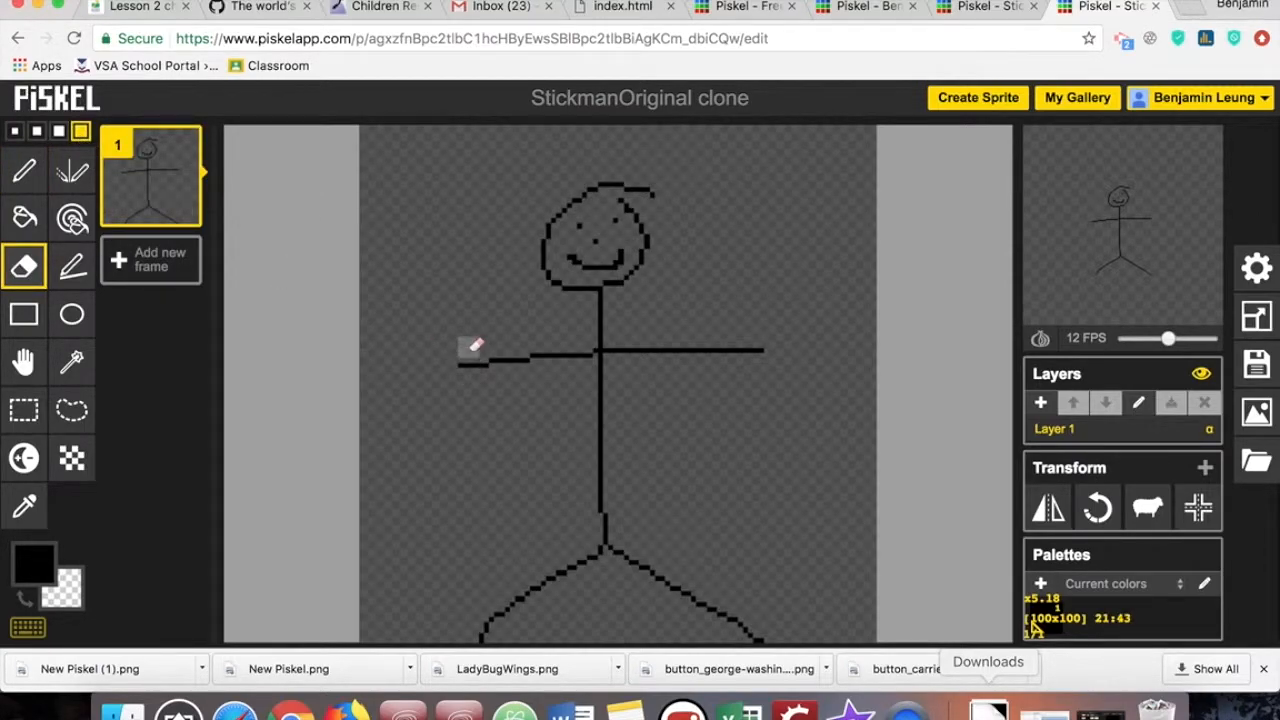
pyautogui.moveTo(455, 368)
pyautogui.mouseDown()
pyautogui.moveTo(585, 345)
pyautogui.moveTo(771, 342)
pyautogui.moveTo(606, 303)
pyautogui.mouseUp()
pyautogui.moveTo(613, 387)
pyautogui.mouseDown()
pyautogui.moveTo(618, 477)
pyautogui.moveTo(591, 540)
pyautogui.moveTo(596, 416)
pyautogui.moveTo(617, 540)
pyautogui.moveTo(601, 535)
pyautogui.moveTo(495, 650)
pyautogui.moveTo(528, 567)
pyautogui.mouseUp()
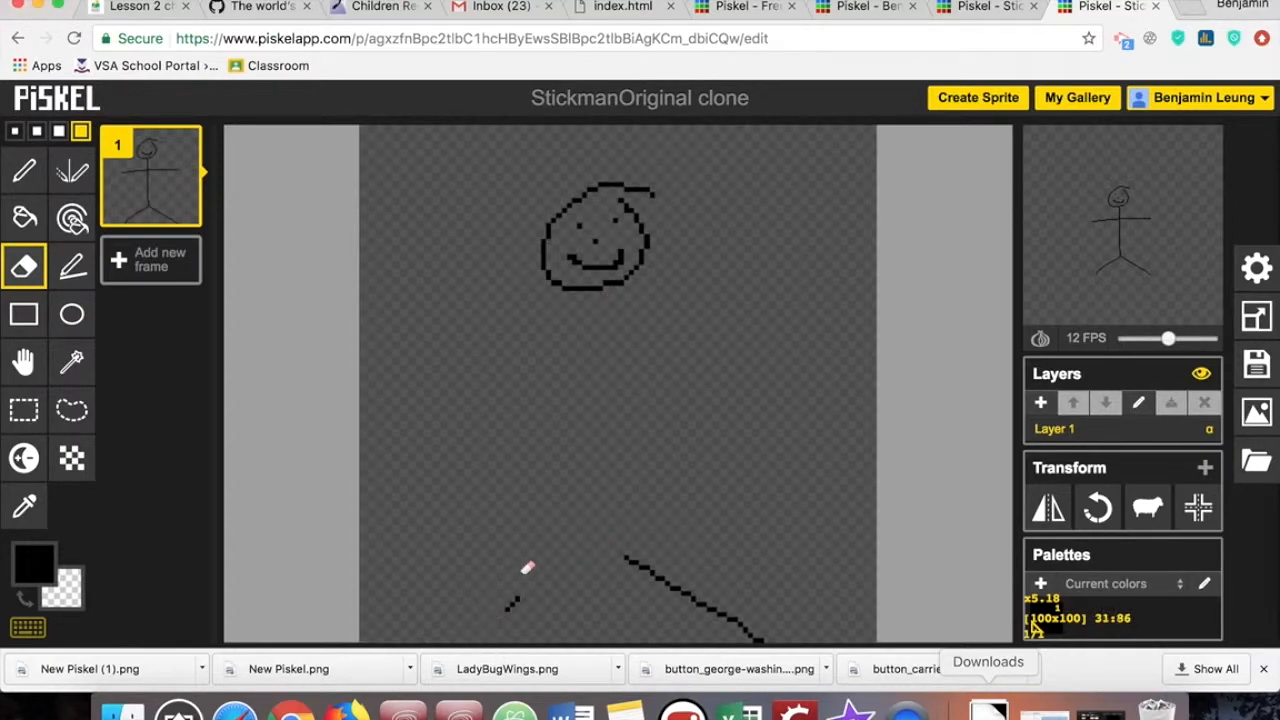
pyautogui.moveTo(670, 570); pyautogui.dragTo(766, 651)
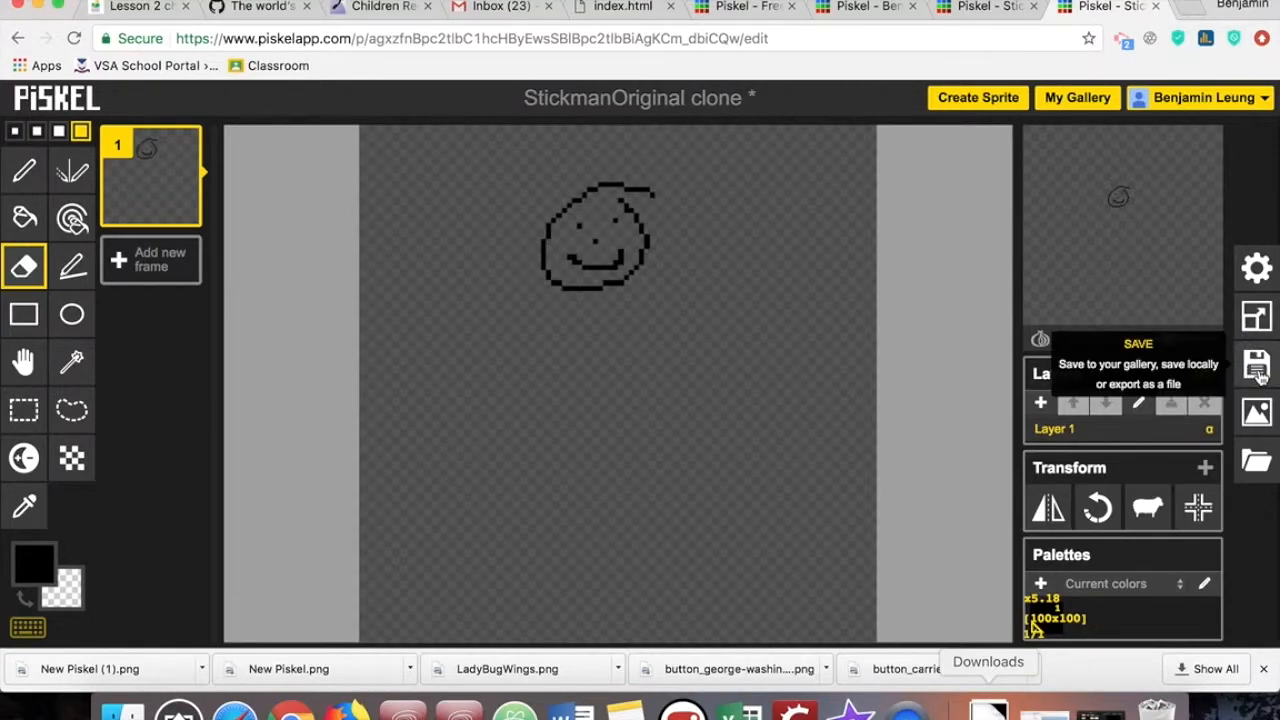
# - Retitle the head-only clone StickmanBody and save it to the online gallery
pyautogui.click(1257, 365)
pyautogui.click(1170, 170)
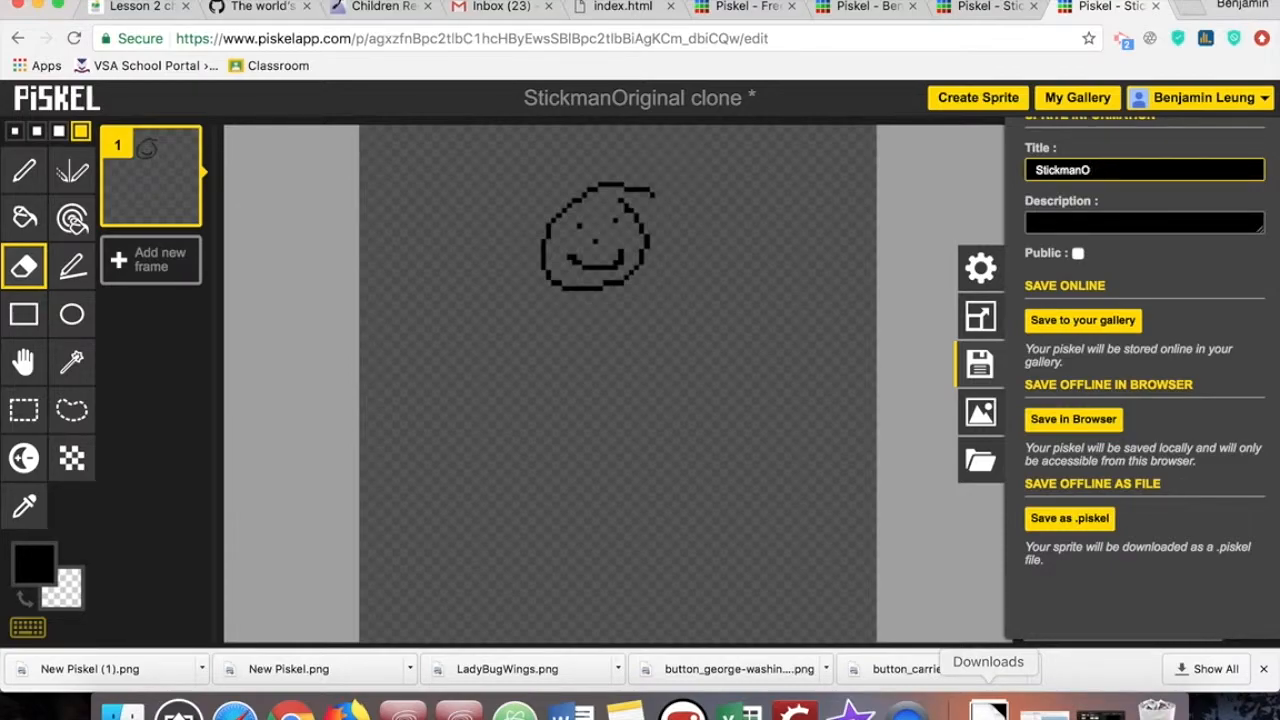
pyautogui.write('Body')
pyautogui.click(1110, 324)
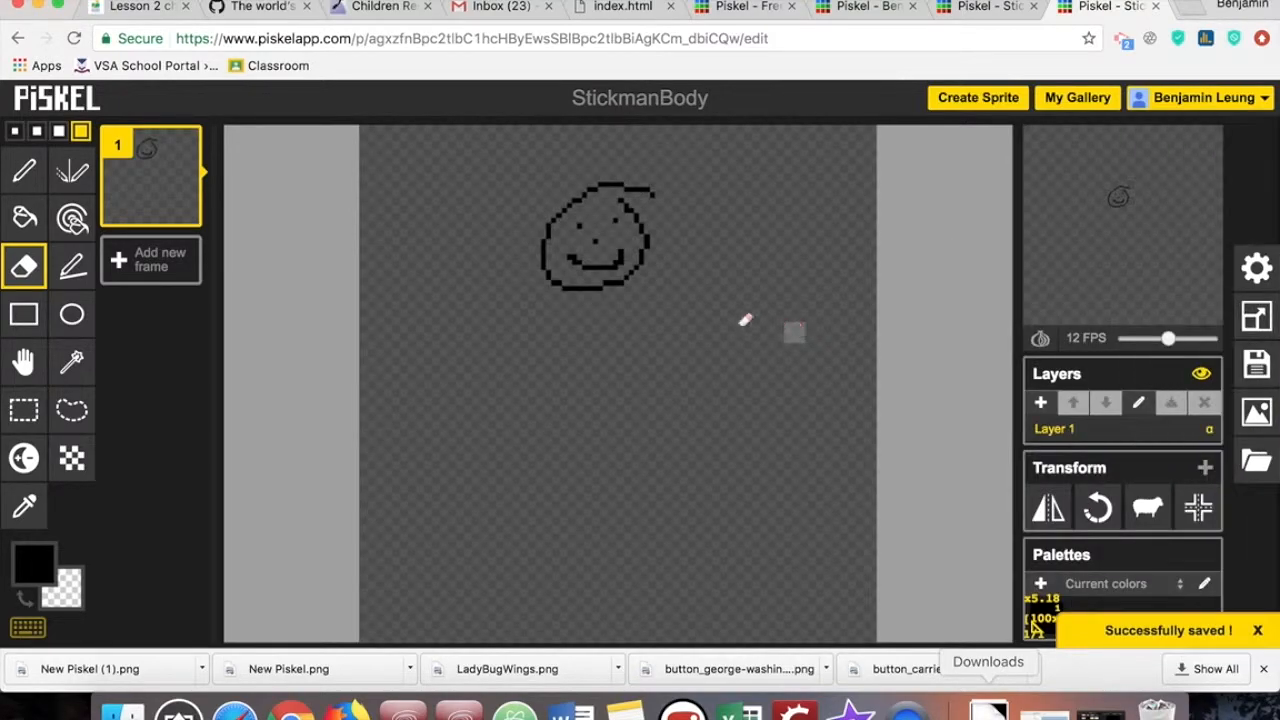
# - Reopen the StickmanBody sprite from the gallery, retitle it StickmanHead and save it to the gallery
pyautogui.click(1076, 97)
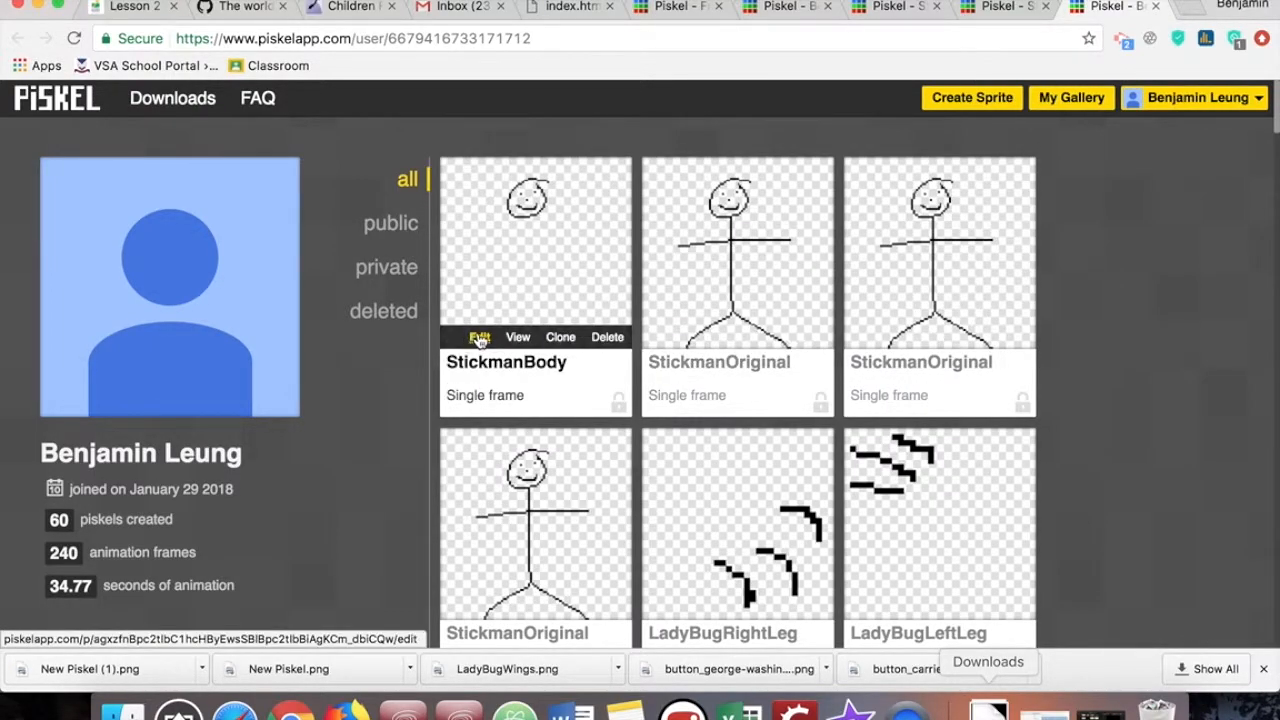
pyautogui.click(479, 341)
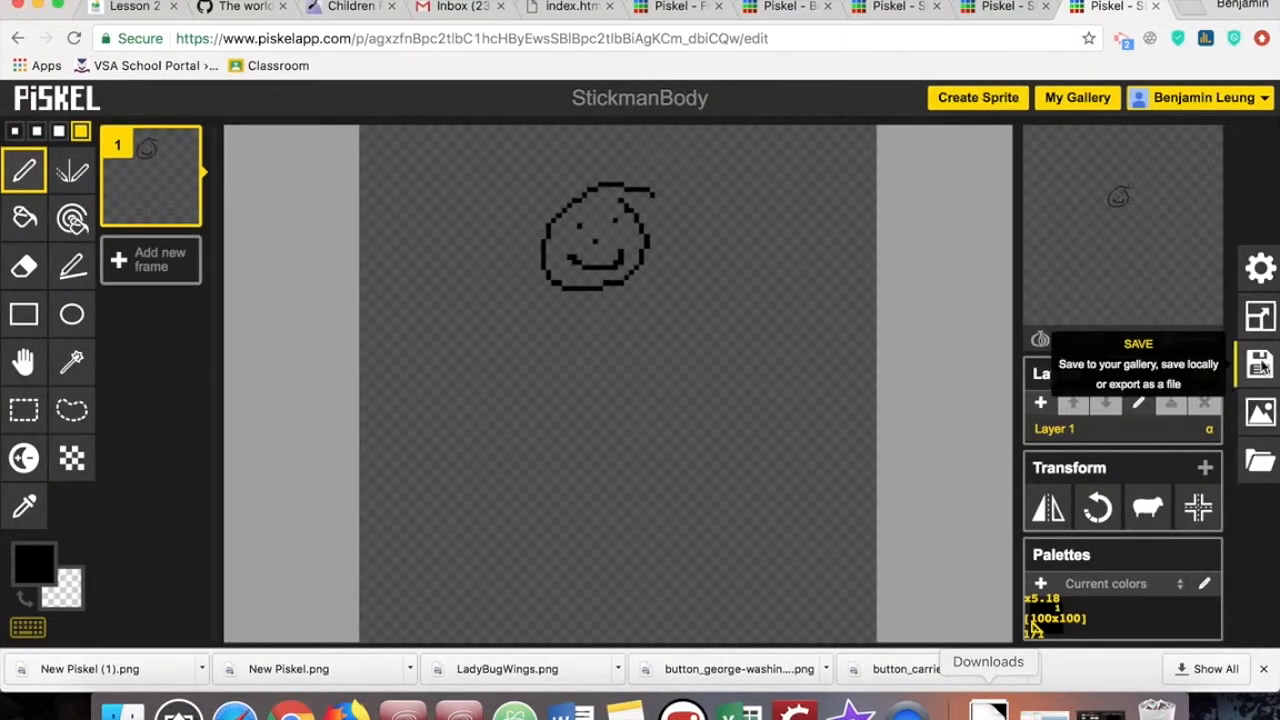
pyautogui.click(1257, 365)
pyautogui.click(1114, 172)
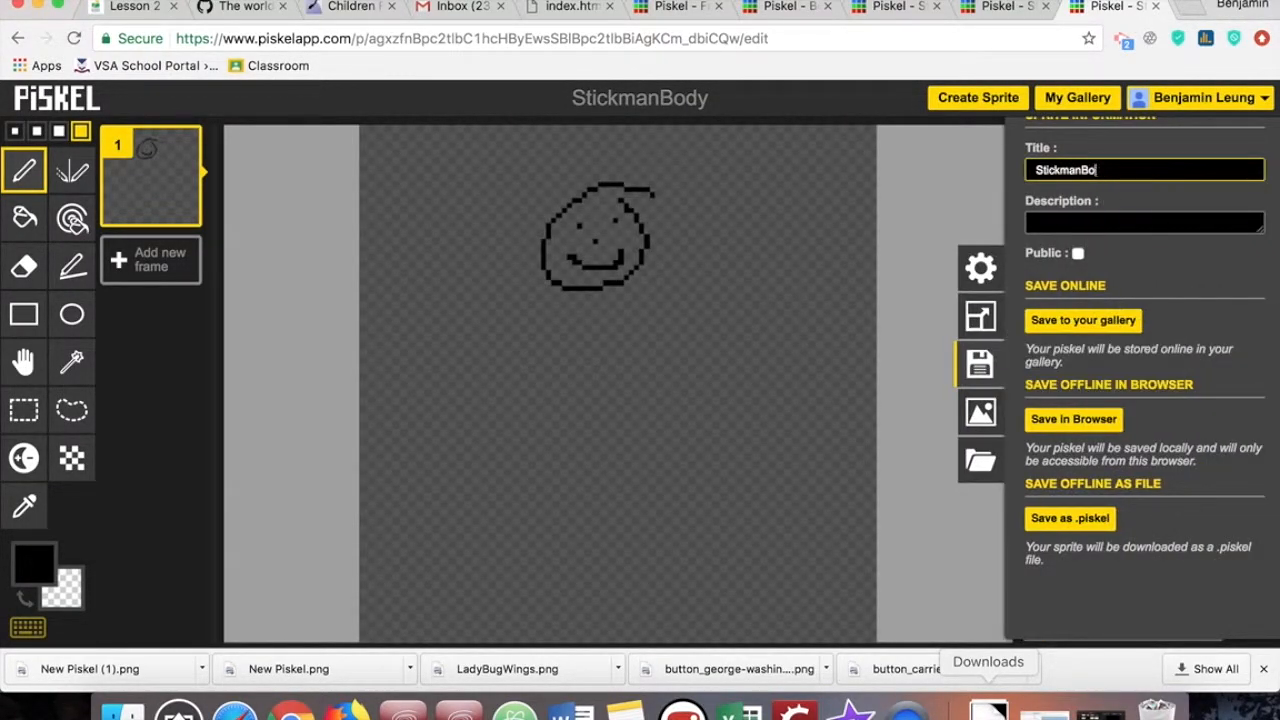
pyautogui.click(1085, 322)
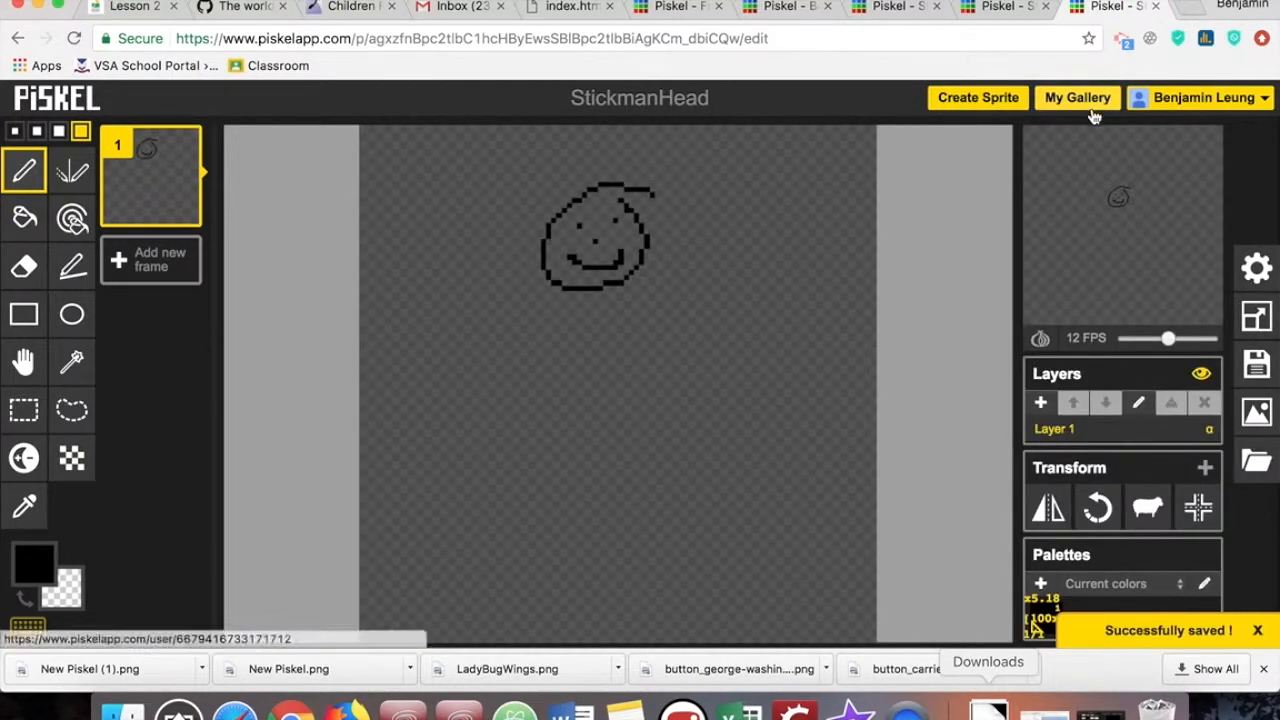
# - Open the next StickmanOriginal clone from the gallery and erase the head, body, legs and right arm, keeping only the left arm
pyautogui.click(1088, 102)
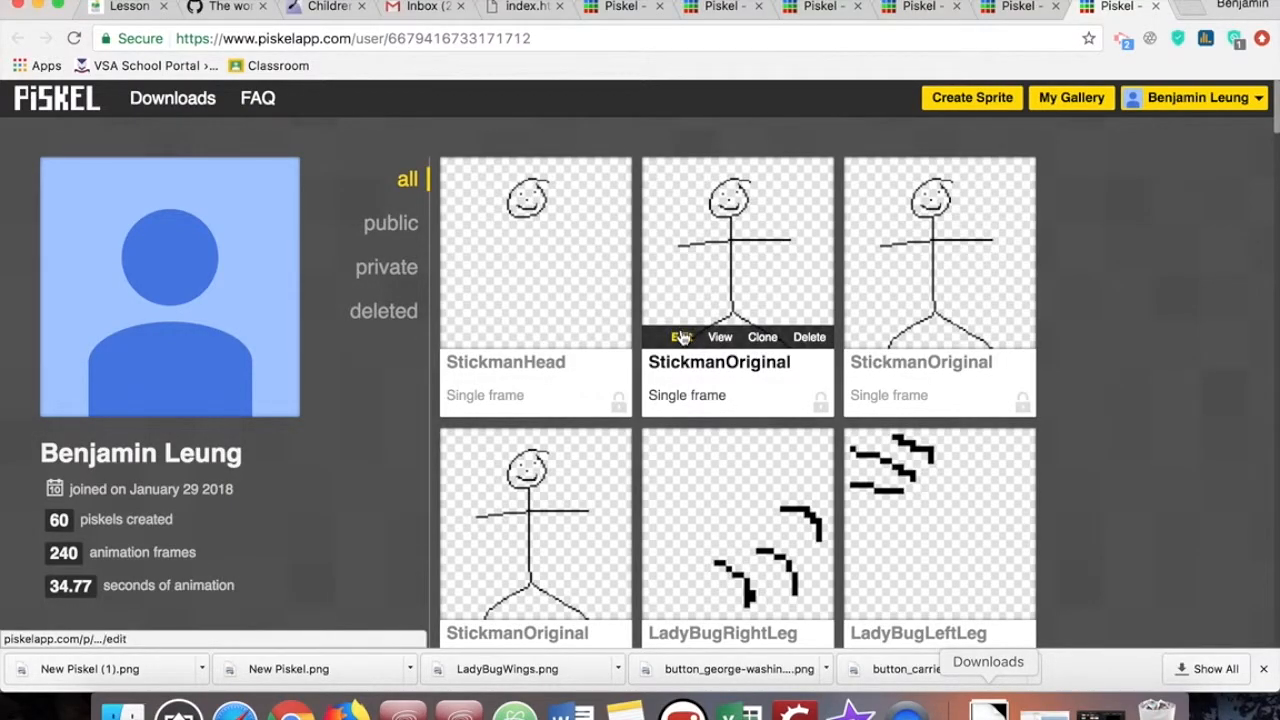
pyautogui.click(680, 337)
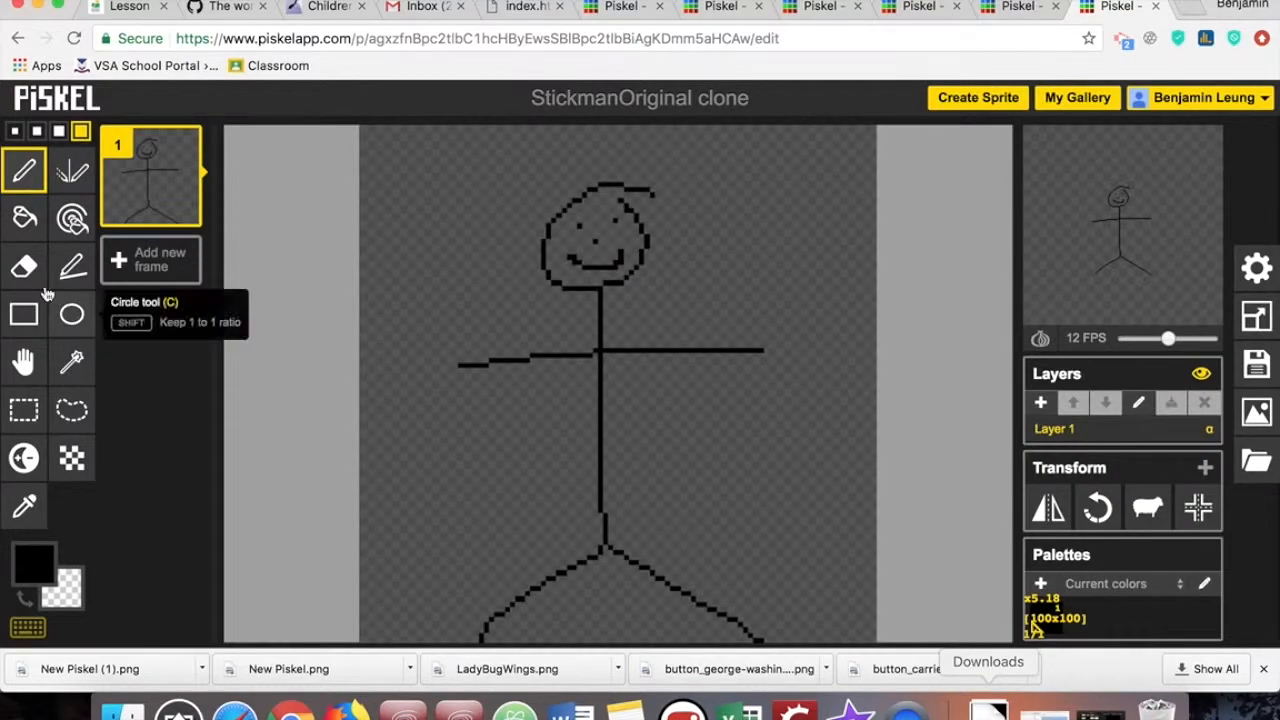
pyautogui.click(25, 266)
pyautogui.moveTo(580, 200)
pyautogui.mouseDown()
pyautogui.moveTo(556, 252)
pyautogui.moveTo(559, 294)
pyautogui.moveTo(643, 265)
pyautogui.moveTo(625, 190)
pyautogui.moveTo(573, 273)
pyautogui.moveTo(589, 214)
pyautogui.moveTo(621, 203)
pyautogui.moveTo(616, 230)
pyautogui.moveTo(648, 209)
pyautogui.mouseUp()
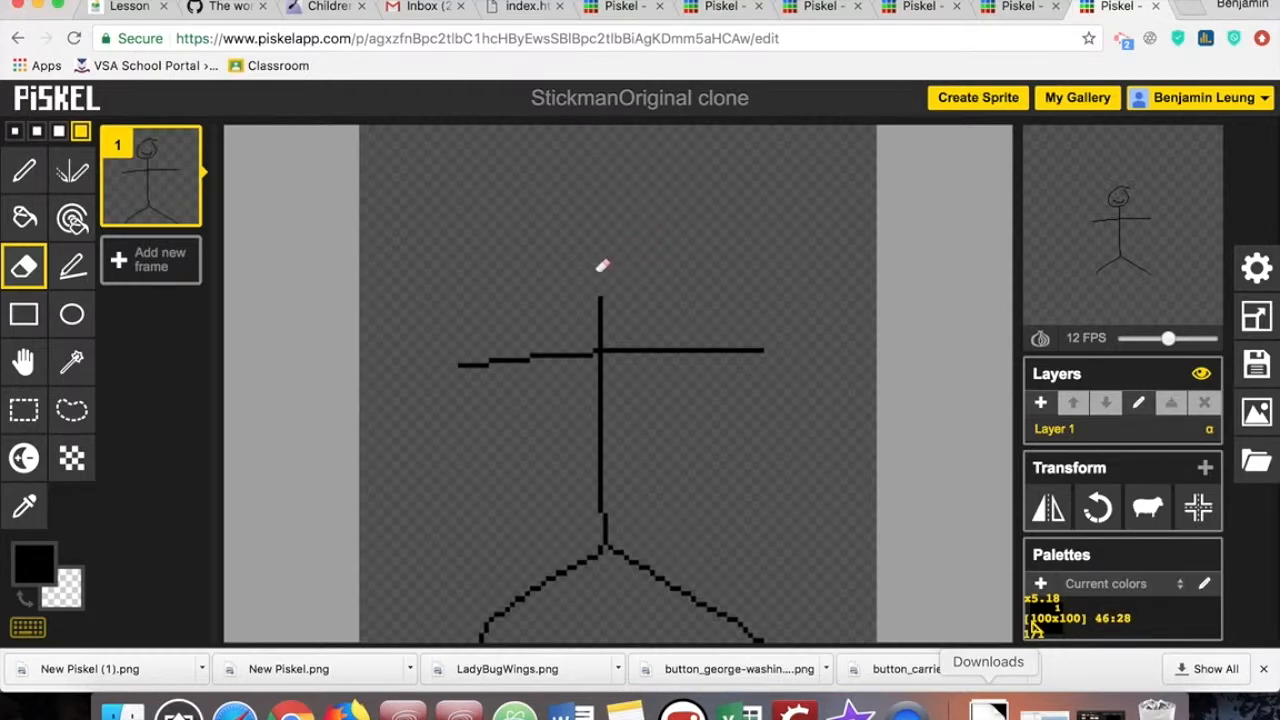
pyautogui.moveTo(612, 344)
pyautogui.mouseDown()
pyautogui.moveTo(620, 495)
pyautogui.moveTo(618, 412)
pyautogui.mouseUp()
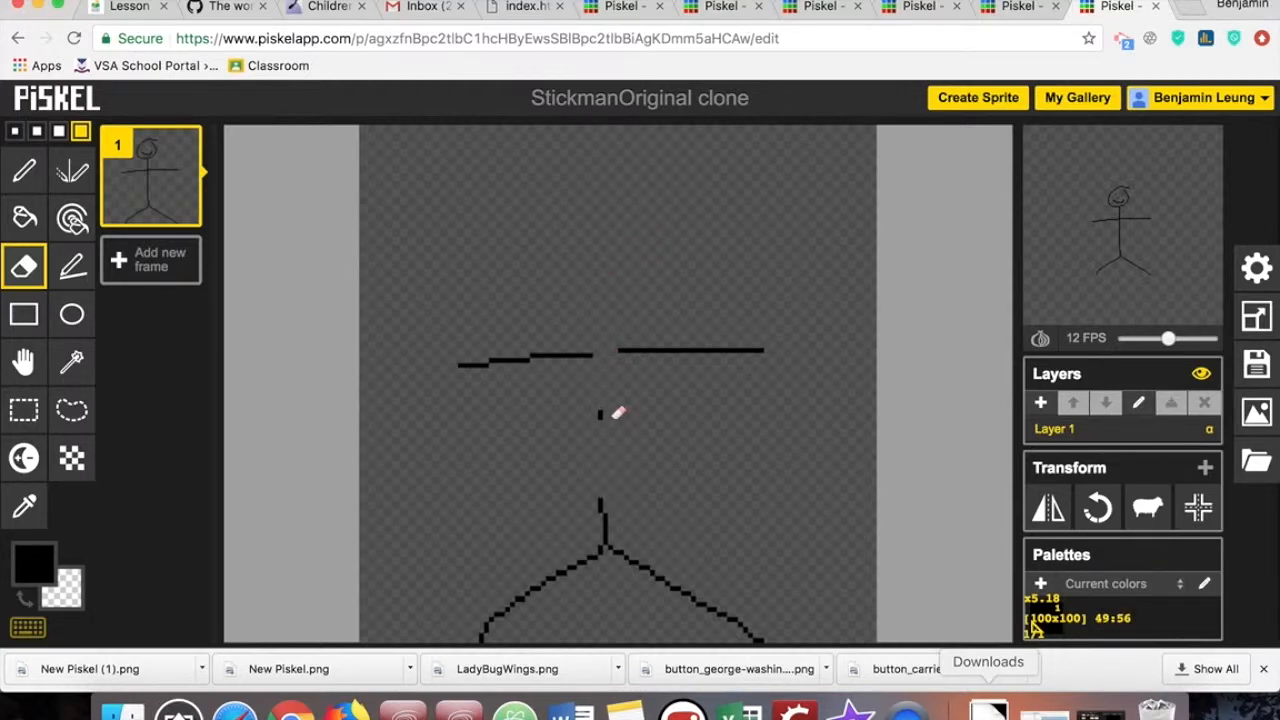
pyautogui.moveTo(616, 459); pyautogui.dragTo(603, 525)
pyautogui.moveTo(553, 571); pyautogui.dragTo(573, 572)
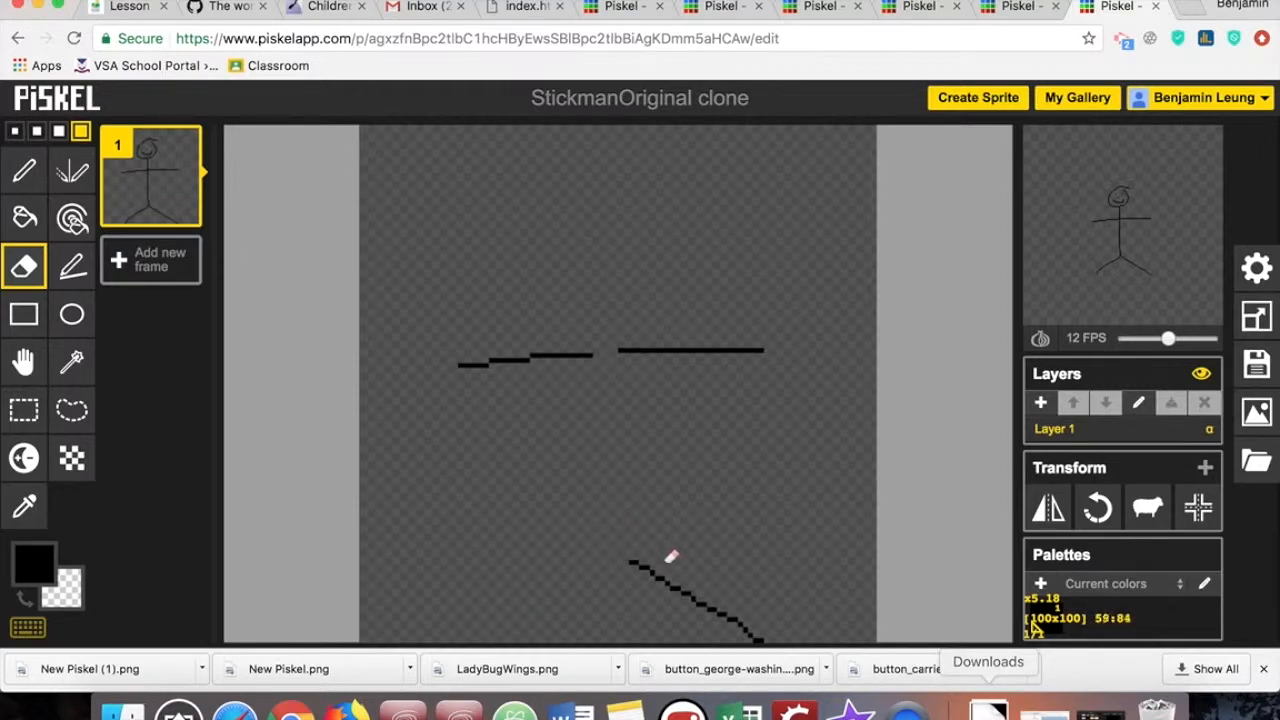
pyautogui.moveTo(706, 600); pyautogui.dragTo(766, 631)
pyautogui.moveTo(645, 375)
pyautogui.mouseDown()
pyautogui.moveTo(623, 357)
pyautogui.moveTo(771, 340)
pyautogui.mouseUp()
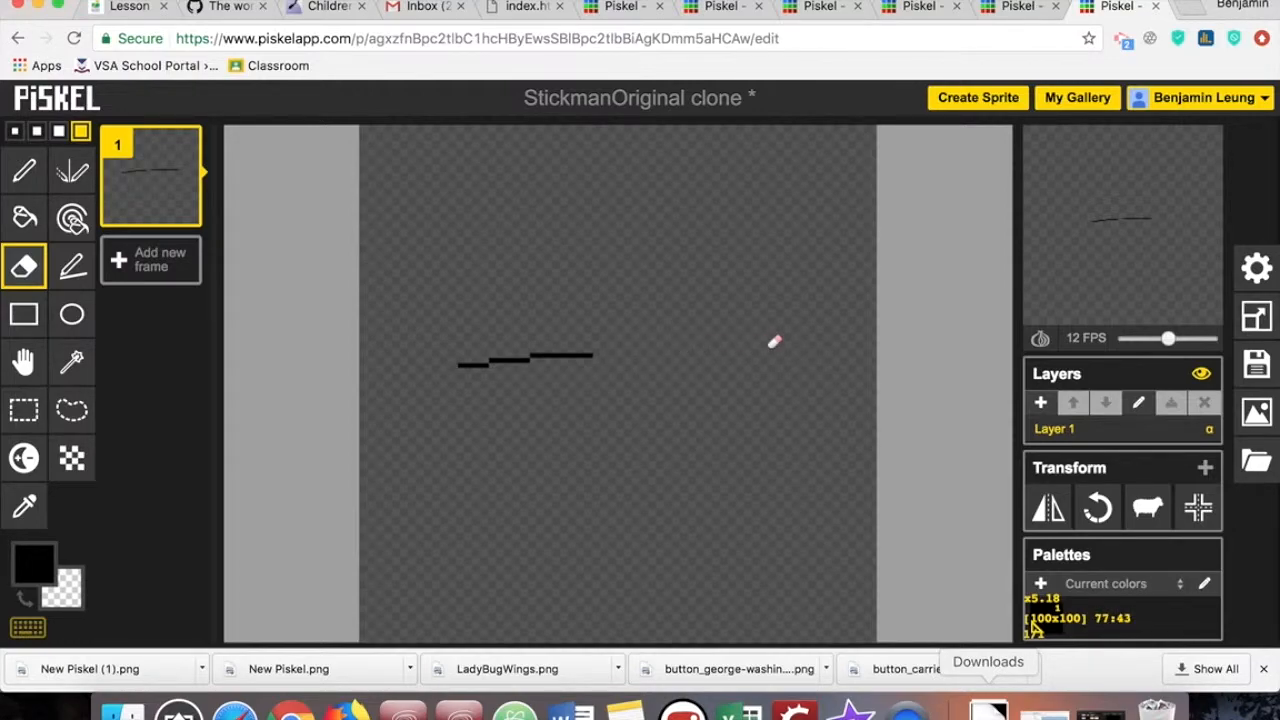
# - Retitle the left-arm clone StickmanLeftArm and save it to the online gallery
pyautogui.click(1257, 362)
pyautogui.click(1170, 170)
pyautogui.press('BackSpace')
pyautogui.press('BackSpace')
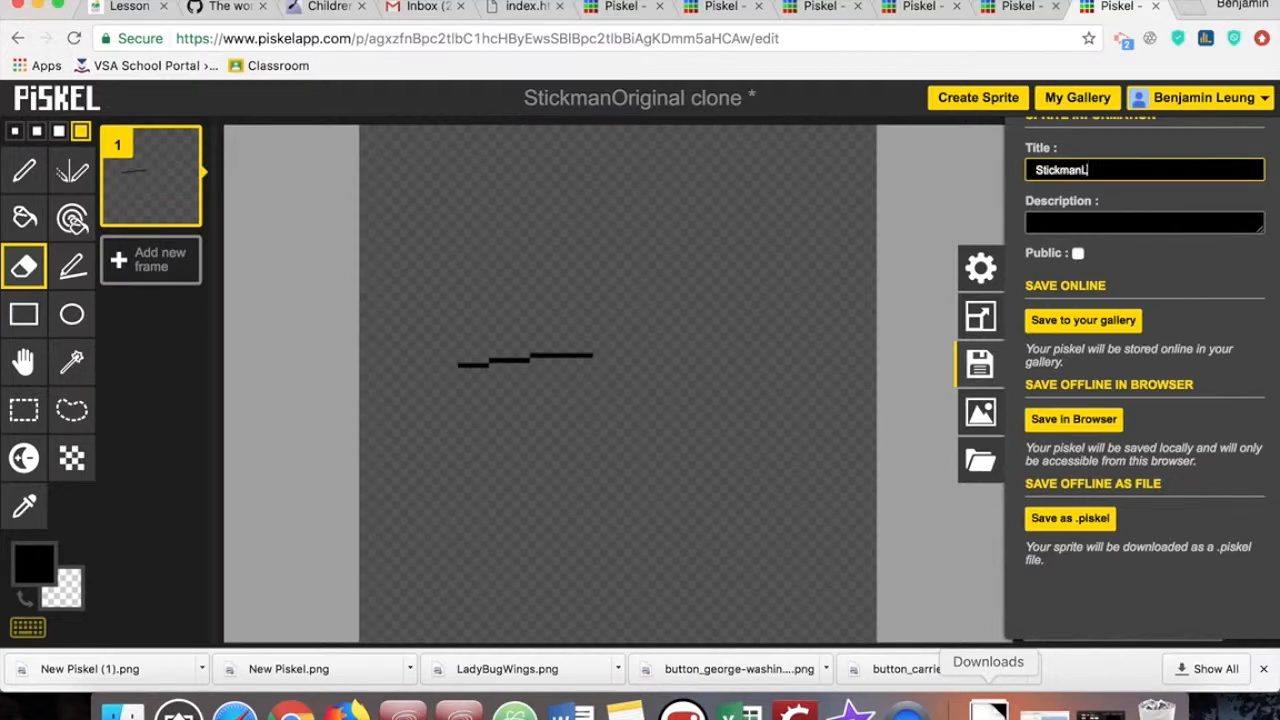
pyautogui.click(1125, 320)
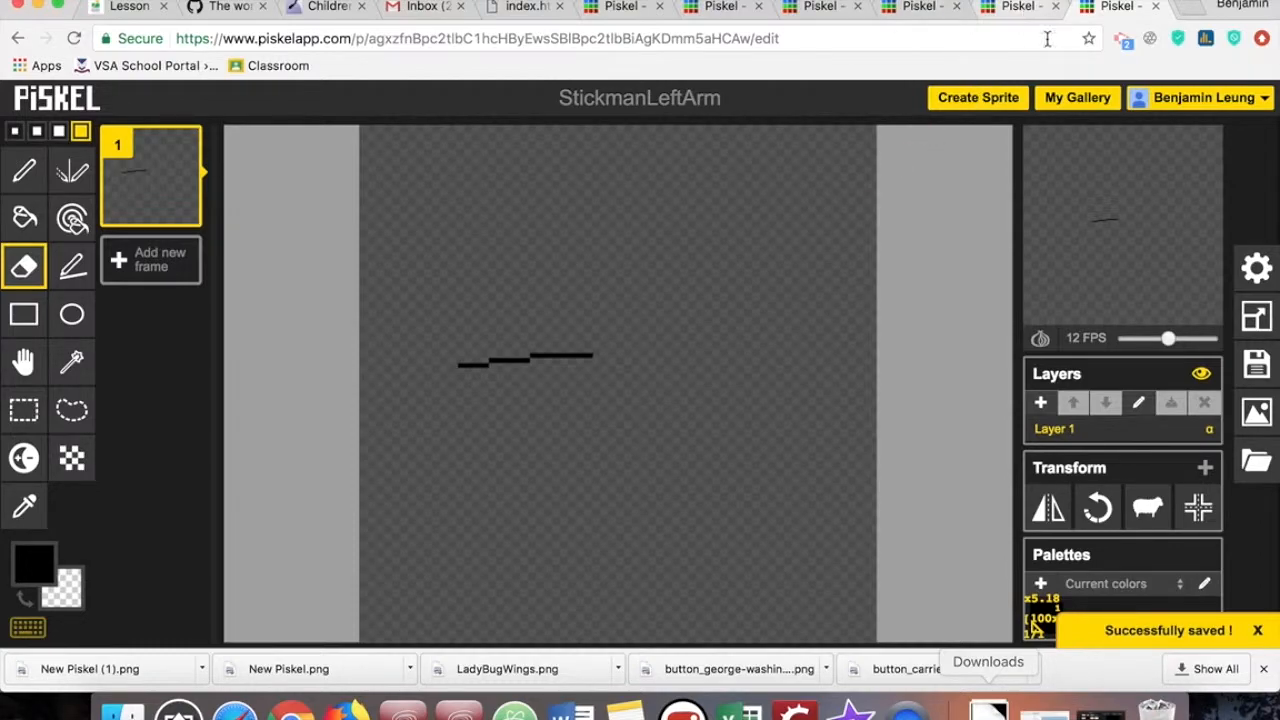
# - Open another StickmanOriginal clone from the gallery and erase everything except the right arm
pyautogui.click(1070, 98)
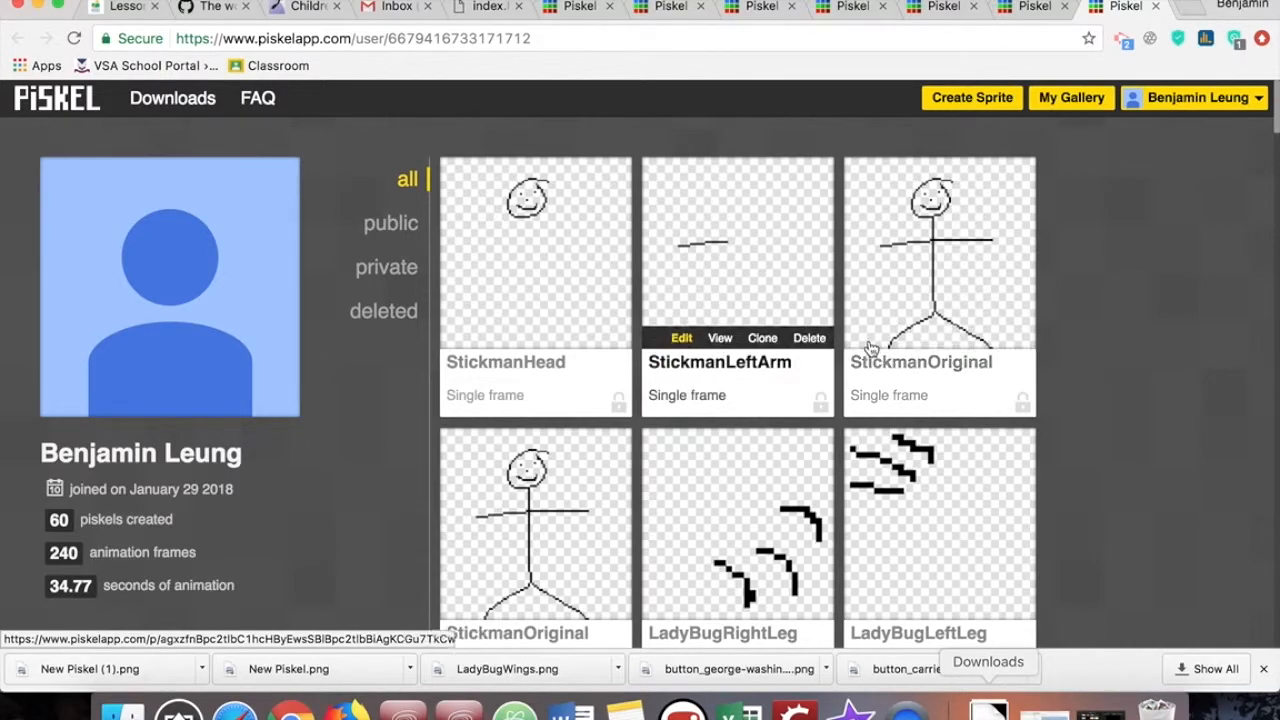
pyautogui.click(883, 338)
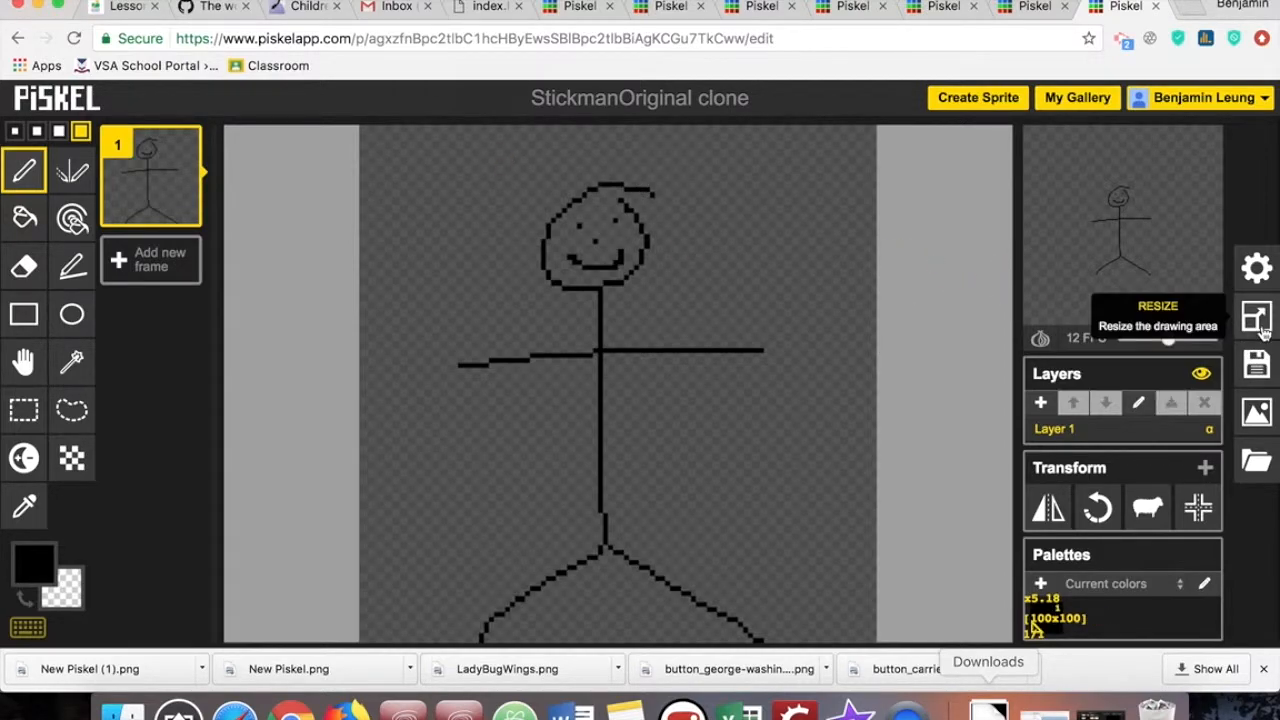
pyautogui.click(24, 266)
pyautogui.moveTo(622, 184)
pyautogui.mouseDown()
pyautogui.moveTo(538, 238)
pyautogui.moveTo(583, 186)
pyautogui.moveTo(554, 239)
pyautogui.moveTo(604, 243)
pyautogui.moveTo(681, 170)
pyautogui.moveTo(646, 169)
pyautogui.moveTo(642, 256)
pyautogui.moveTo(628, 247)
pyautogui.moveTo(626, 178)
pyautogui.moveTo(614, 279)
pyautogui.moveTo(596, 273)
pyautogui.moveTo(579, 218)
pyautogui.moveTo(557, 288)
pyautogui.moveTo(599, 291)
pyautogui.moveTo(597, 373)
pyautogui.moveTo(594, 343)
pyautogui.moveTo(447, 377)
pyautogui.moveTo(537, 350)
pyautogui.moveTo(591, 388)
pyautogui.moveTo(607, 443)
pyautogui.moveTo(613, 560)
pyautogui.moveTo(488, 647)
pyautogui.moveTo(516, 604)
pyautogui.moveTo(620, 555)
pyautogui.moveTo(695, 606)
pyautogui.moveTo(773, 624)
pyautogui.moveTo(767, 639)
pyautogui.moveTo(722, 607)
pyautogui.mouseUp()
# - Retitle the right-arm clone StickmanRightArm and save it to the online gallery
pyautogui.click(1257, 364)
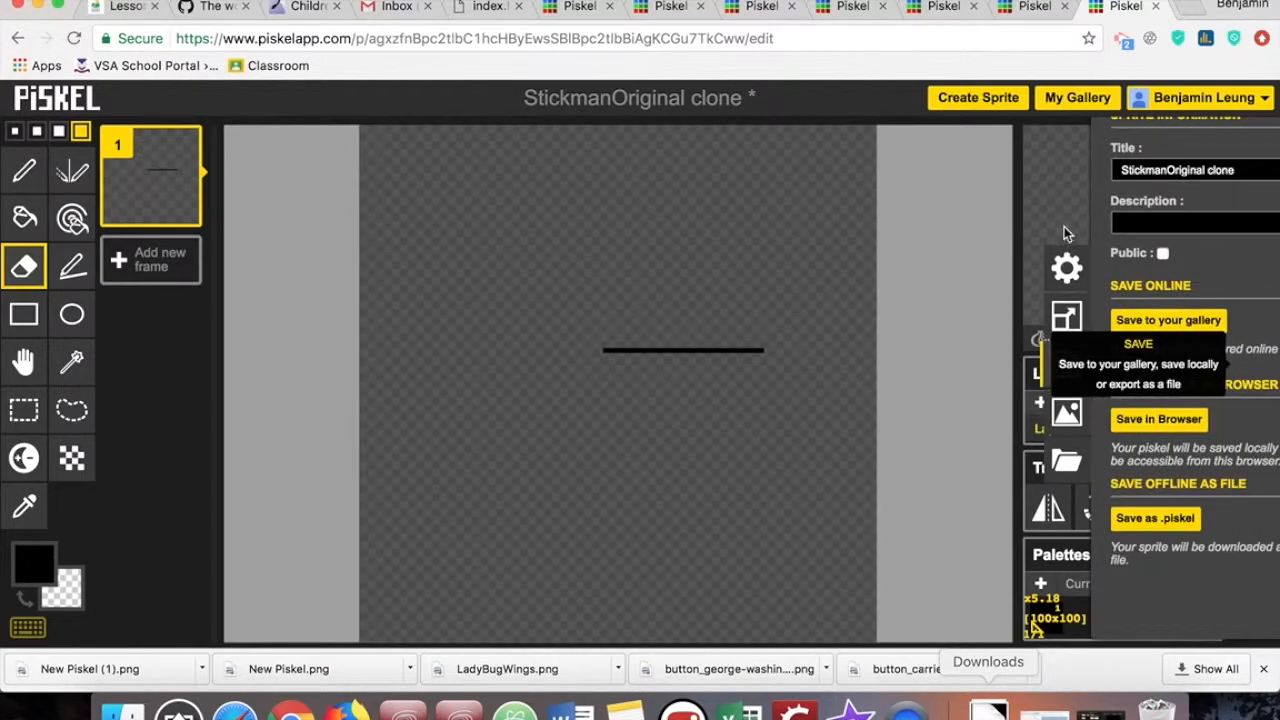
pyautogui.click(1161, 175)
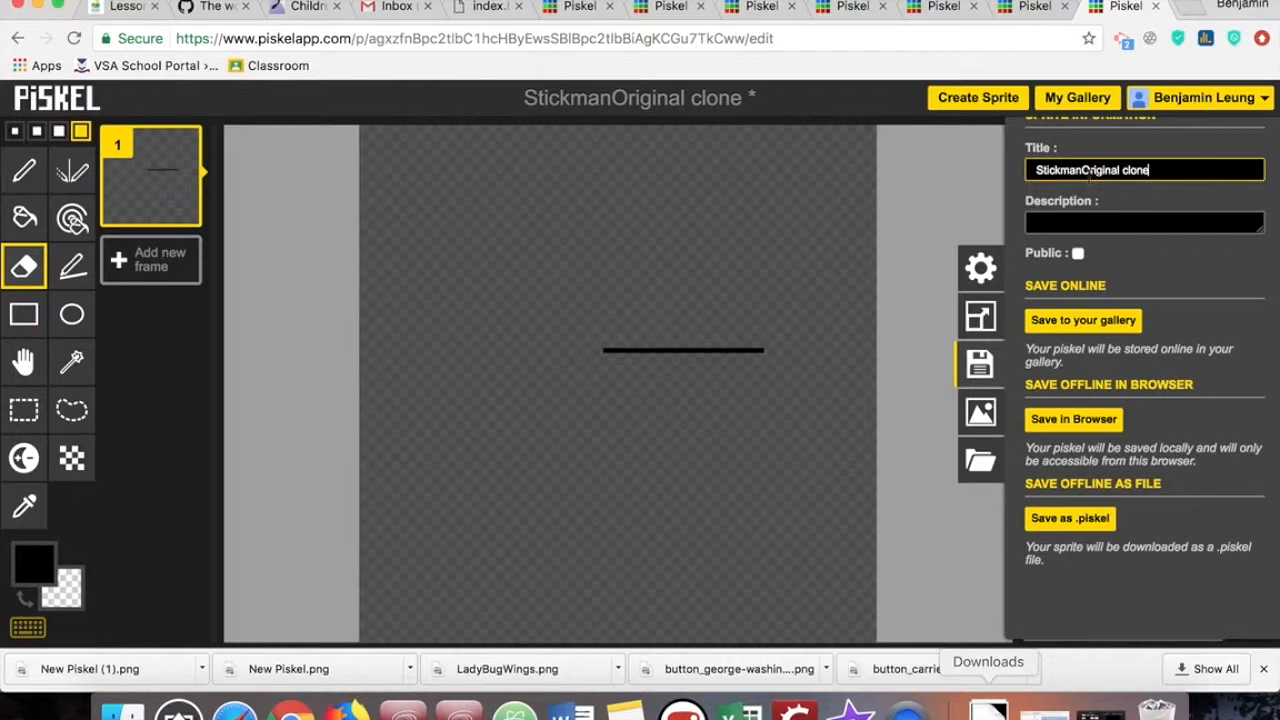
pyautogui.press('BackSpace')
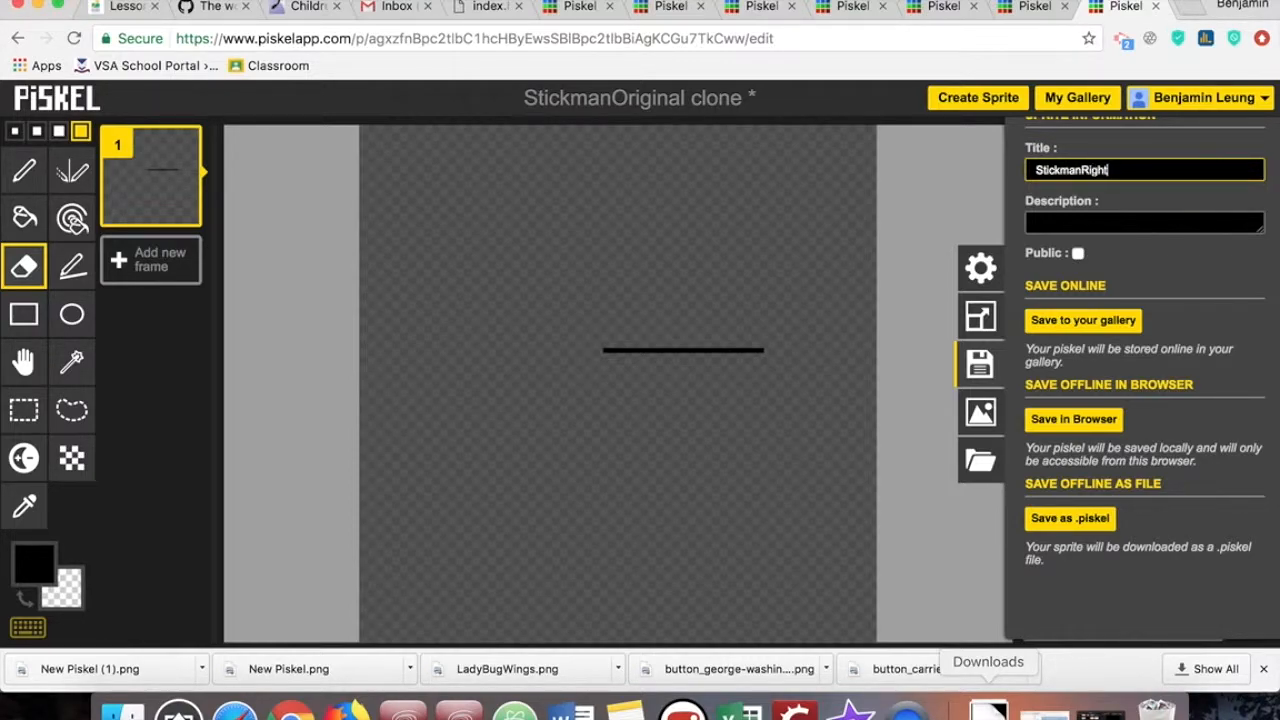
pyautogui.click(1108, 327)
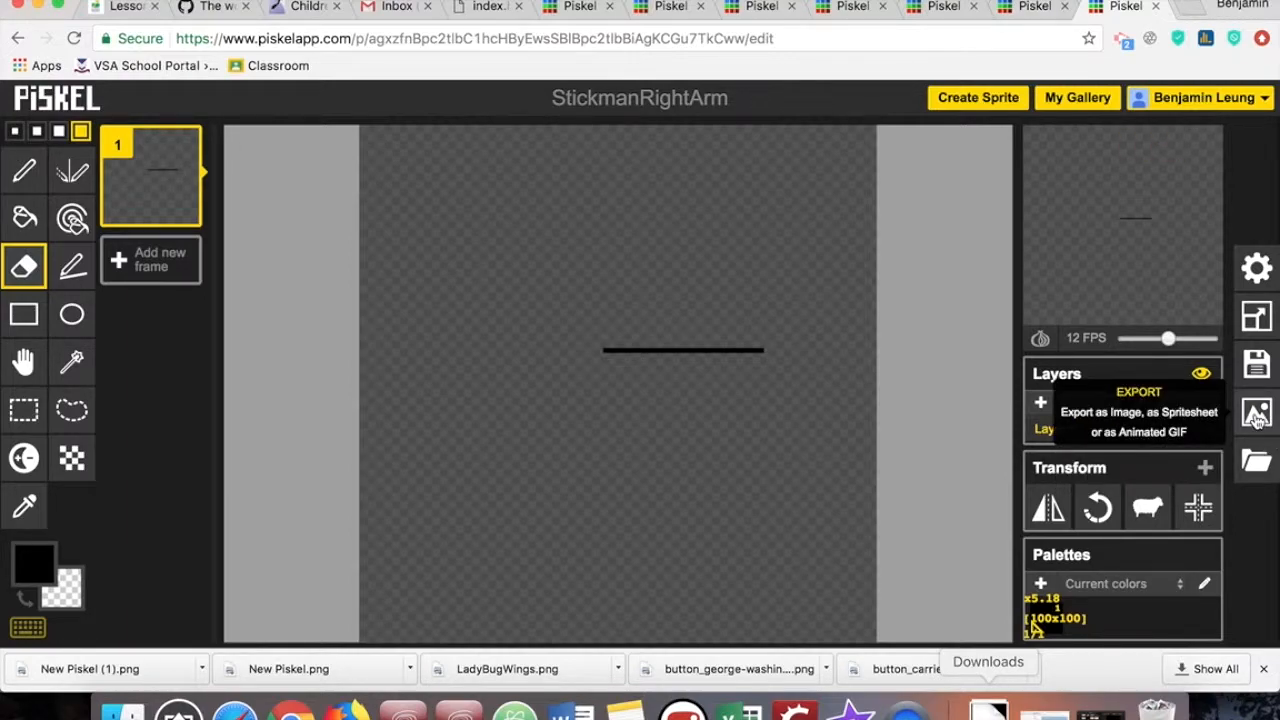
# - Export the right-arm sprite by downloading it as a 100 x 100 px PNG spritesheet file
pyautogui.click(1257, 418)
pyautogui.click(1088, 321)
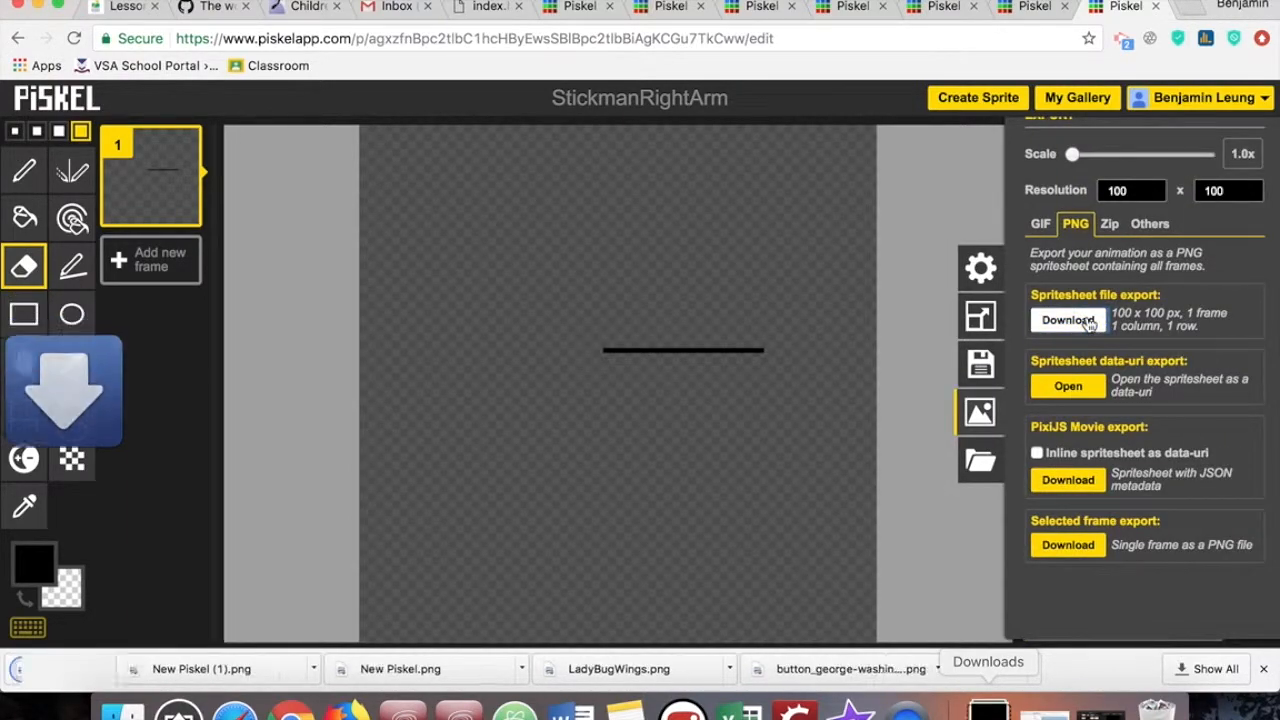
# - Return to the open StickmanLeftArm sprite and download it as a 100 x 100 px PNG spritesheet file
pyautogui.click(1076, 99)
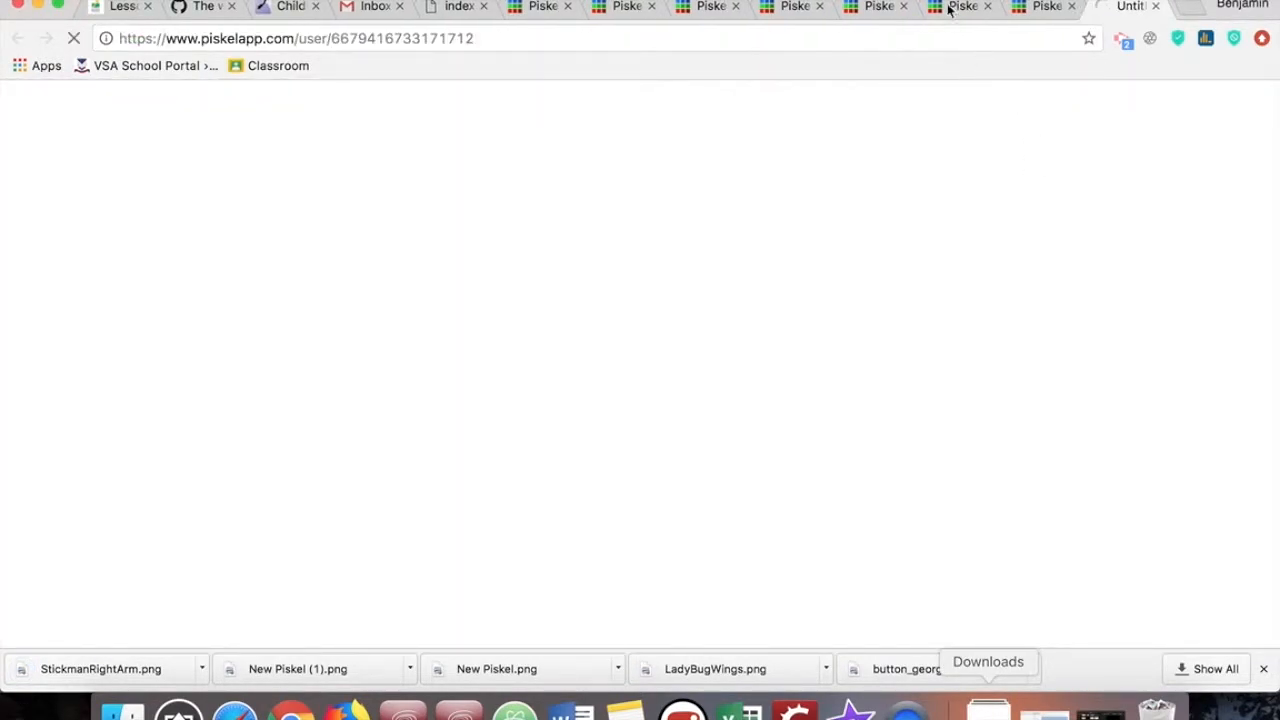
pyautogui.click(950, 12)
pyautogui.click(1043, 8)
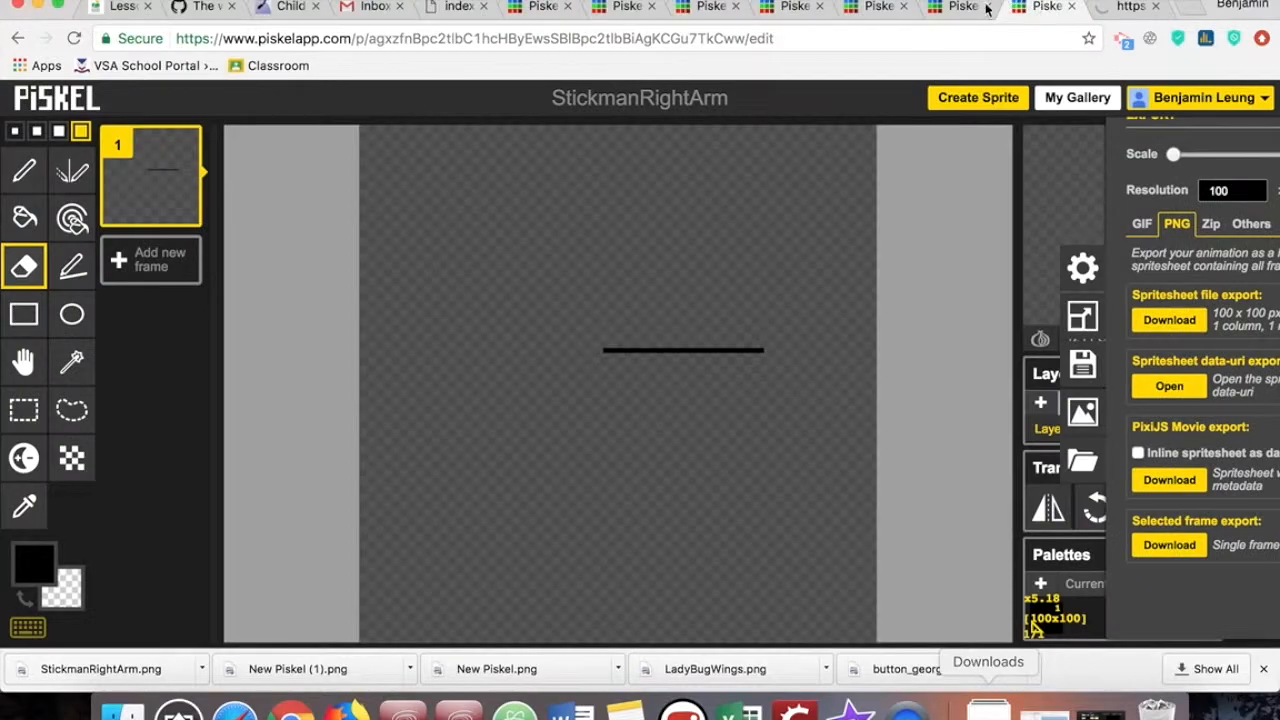
pyautogui.click(968, 9)
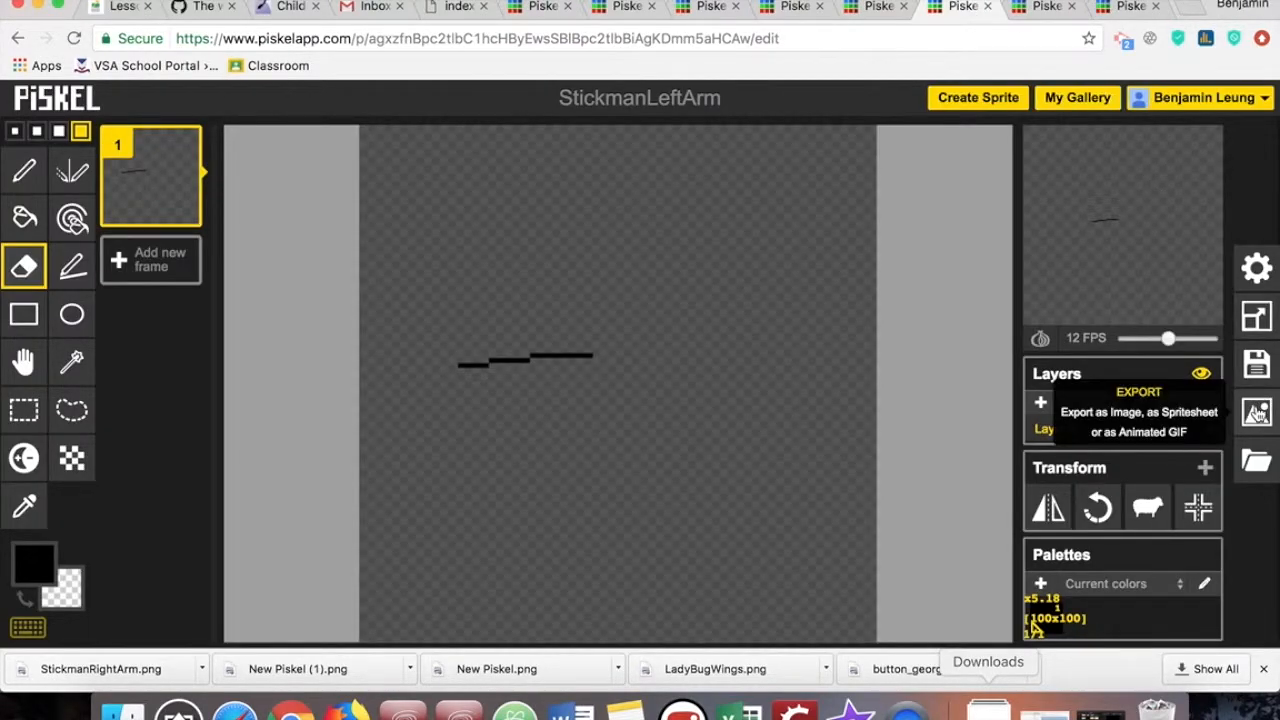
pyautogui.click(1257, 410)
pyautogui.click(1068, 320)
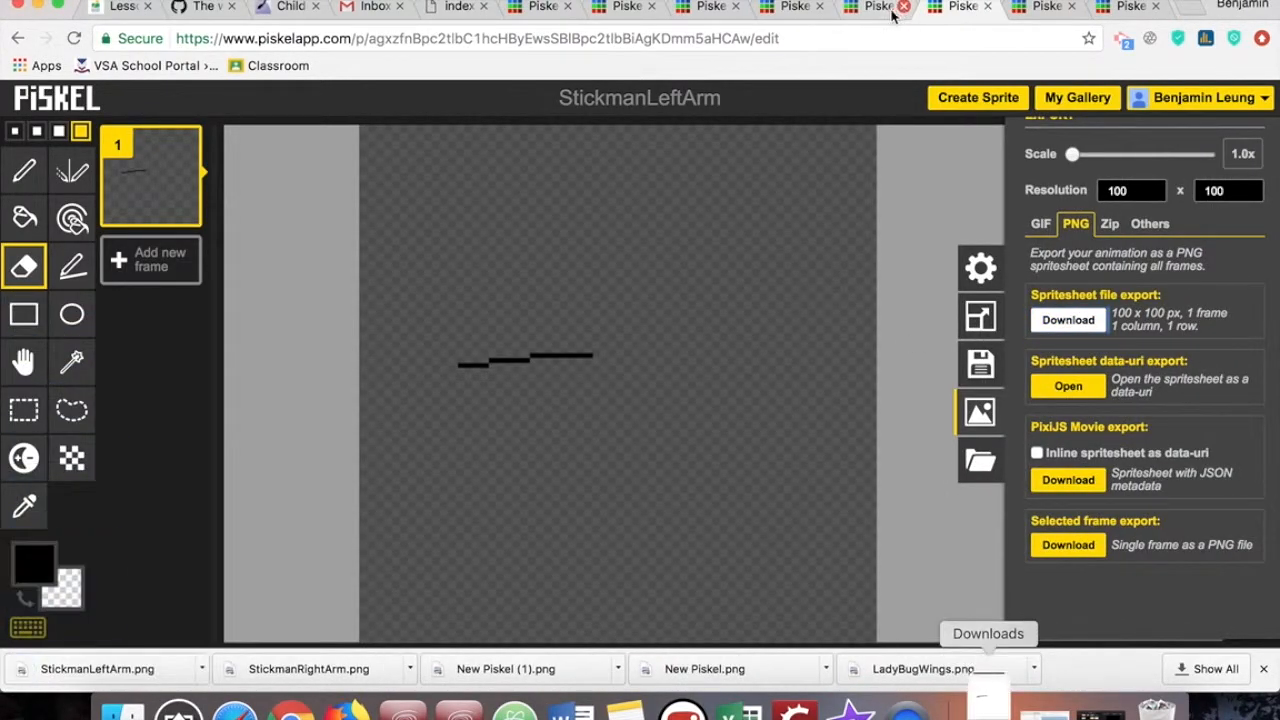
# - Switch to the open StickmanHead sprite and export it as a 100 x 100 px PNG spritesheet file
pyautogui.click(878, 7)
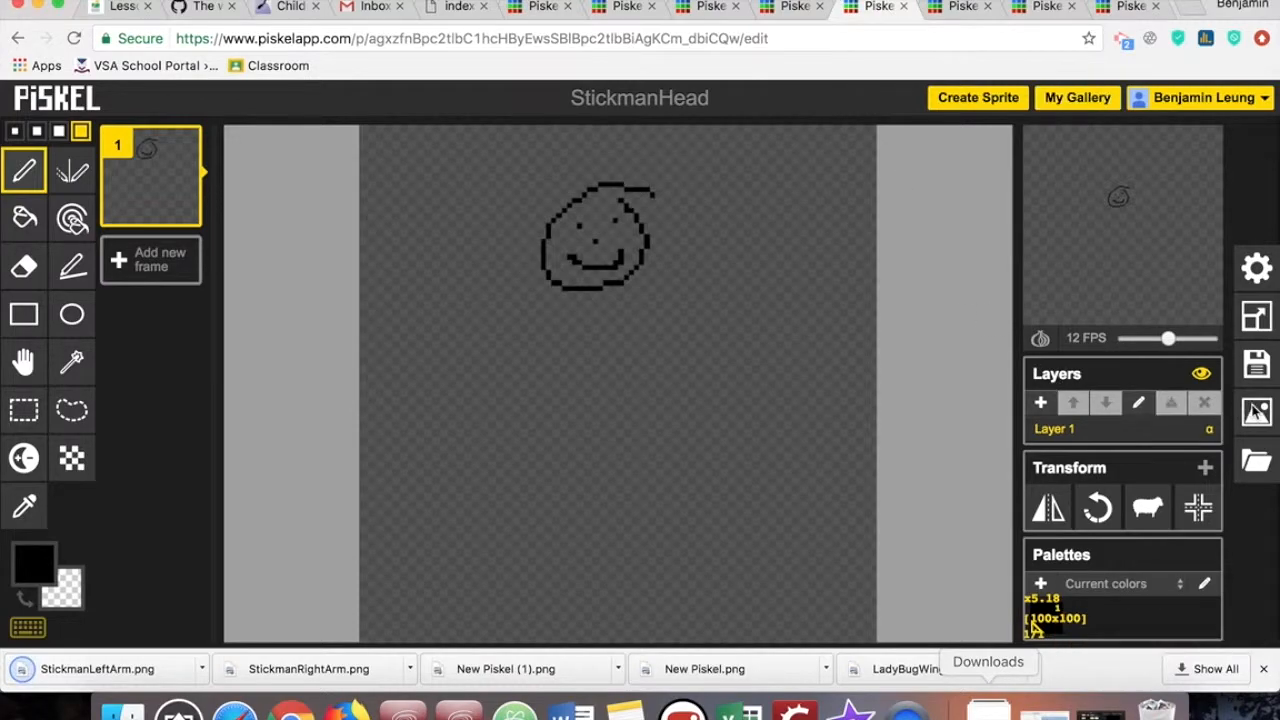
pyautogui.click(1257, 410)
pyautogui.click(1068, 320)
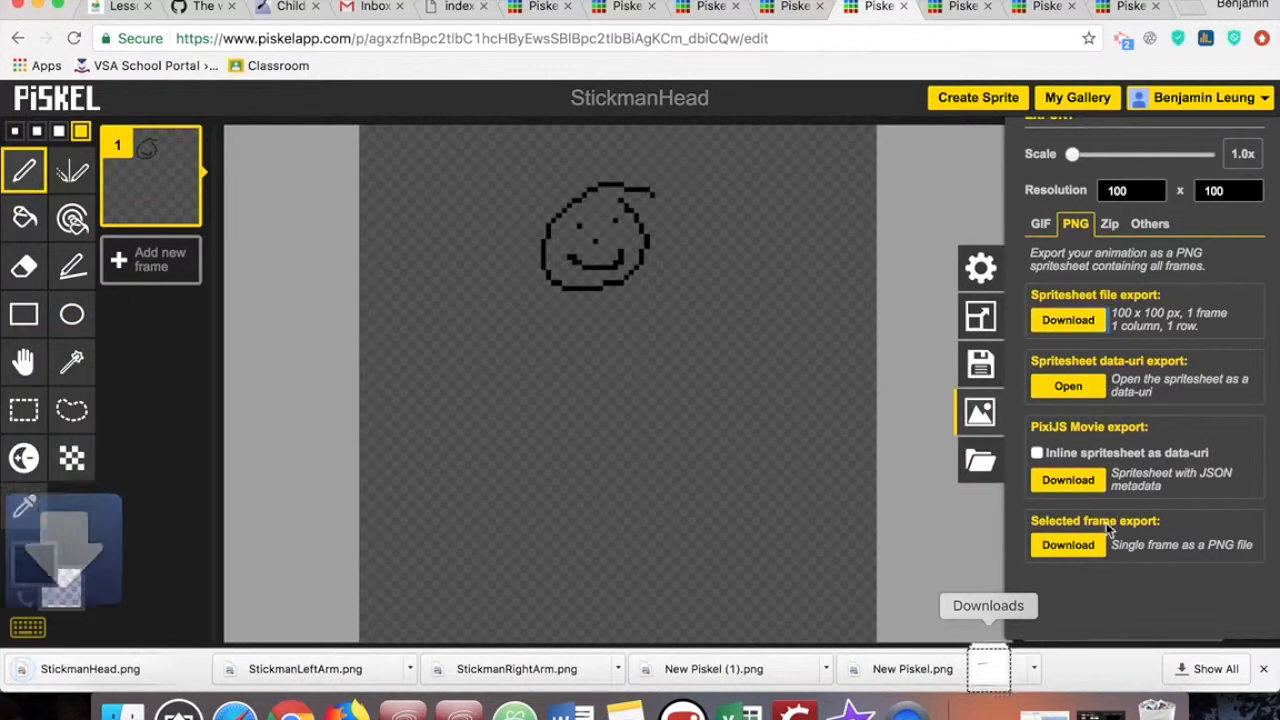
# - Bring up the browser's full download list and open the Downloads folder in Finder
pyautogui.click(1205, 668)
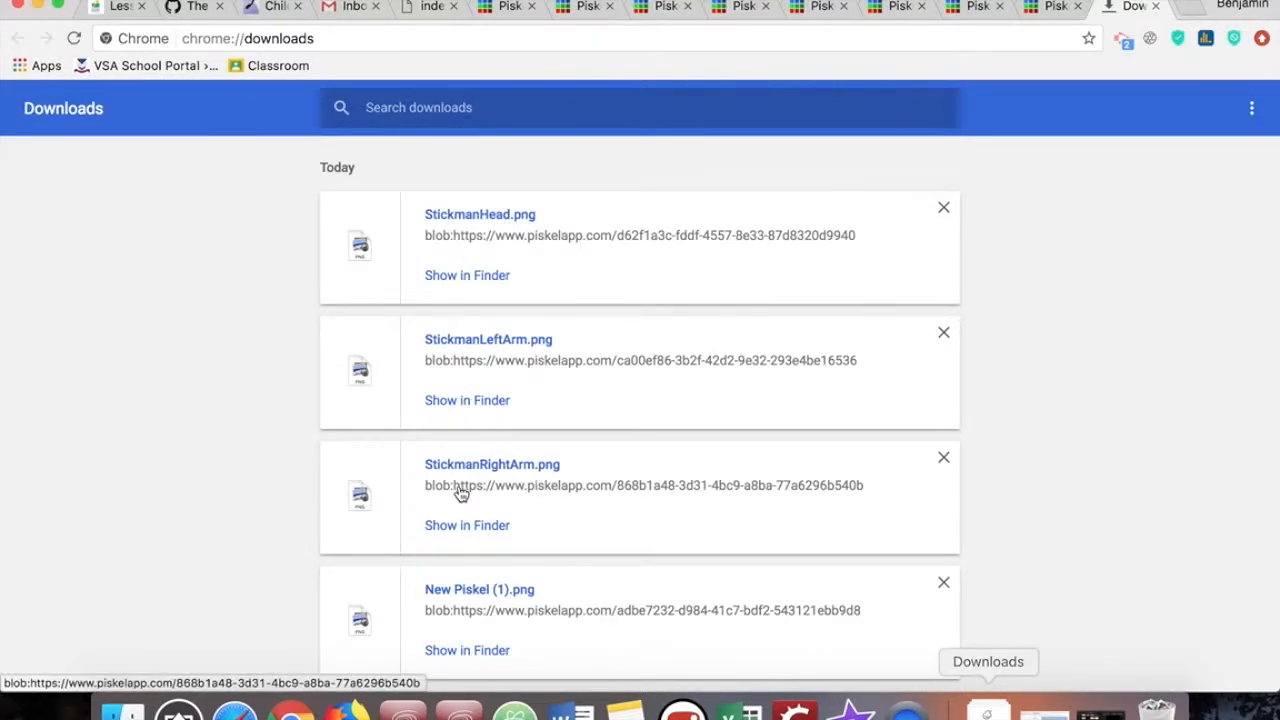
pyautogui.click(988, 712)
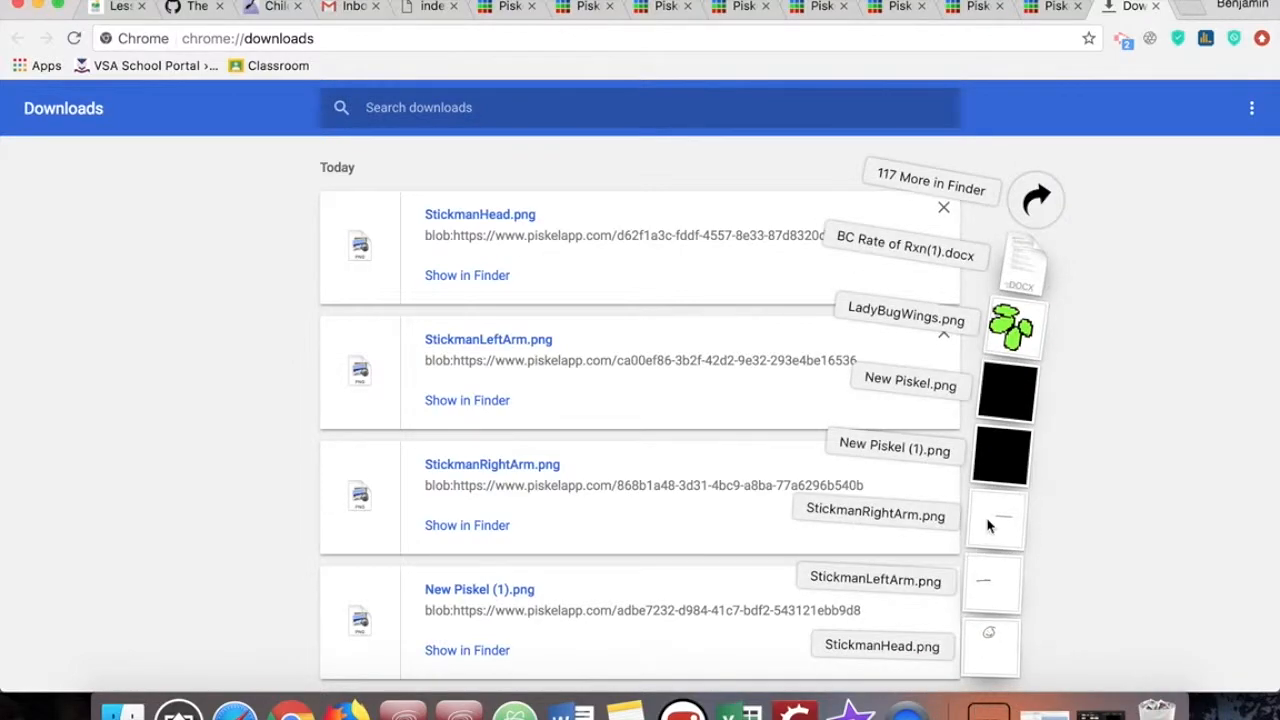
pyautogui.click(1032, 206)
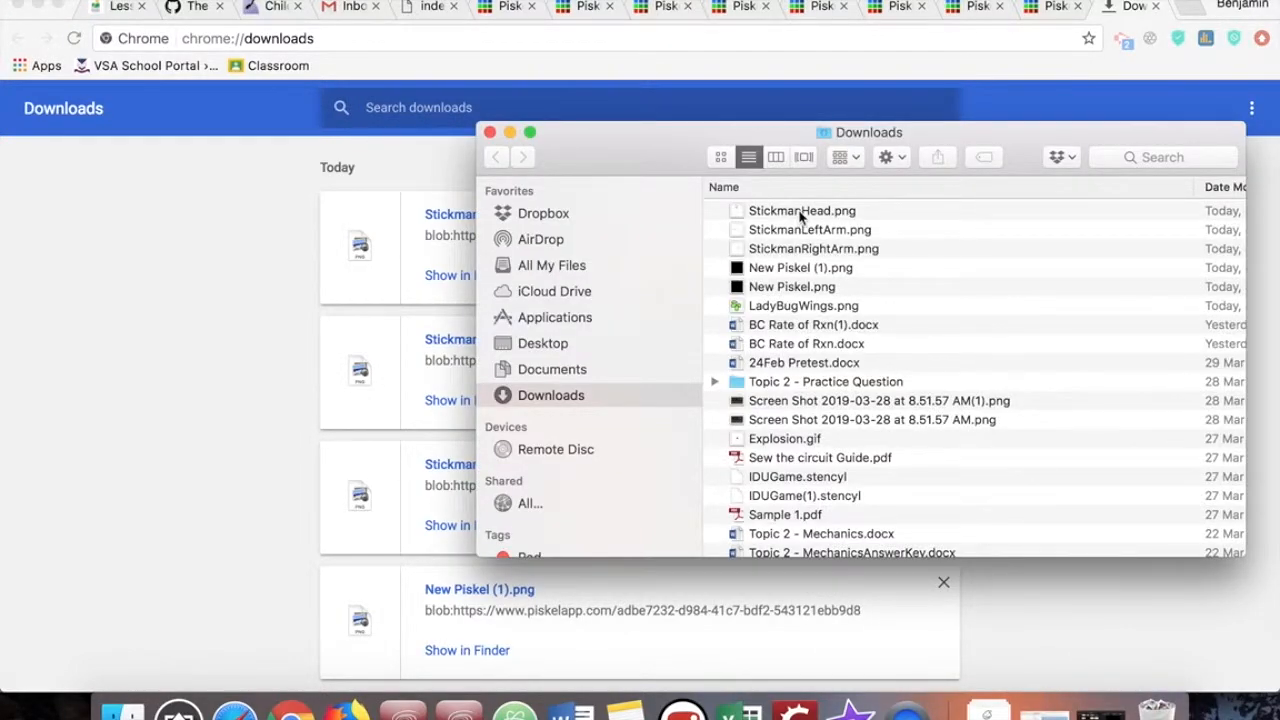
# - Open StickmanHead.png, StickmanLeftArm.png and StickmanRightArm.png together in Preview and look through the three images
pyautogui.click(799, 212)
pyautogui.hotkey('shift', 'Down')
pyautogui.hotkey('shift', 'Down')
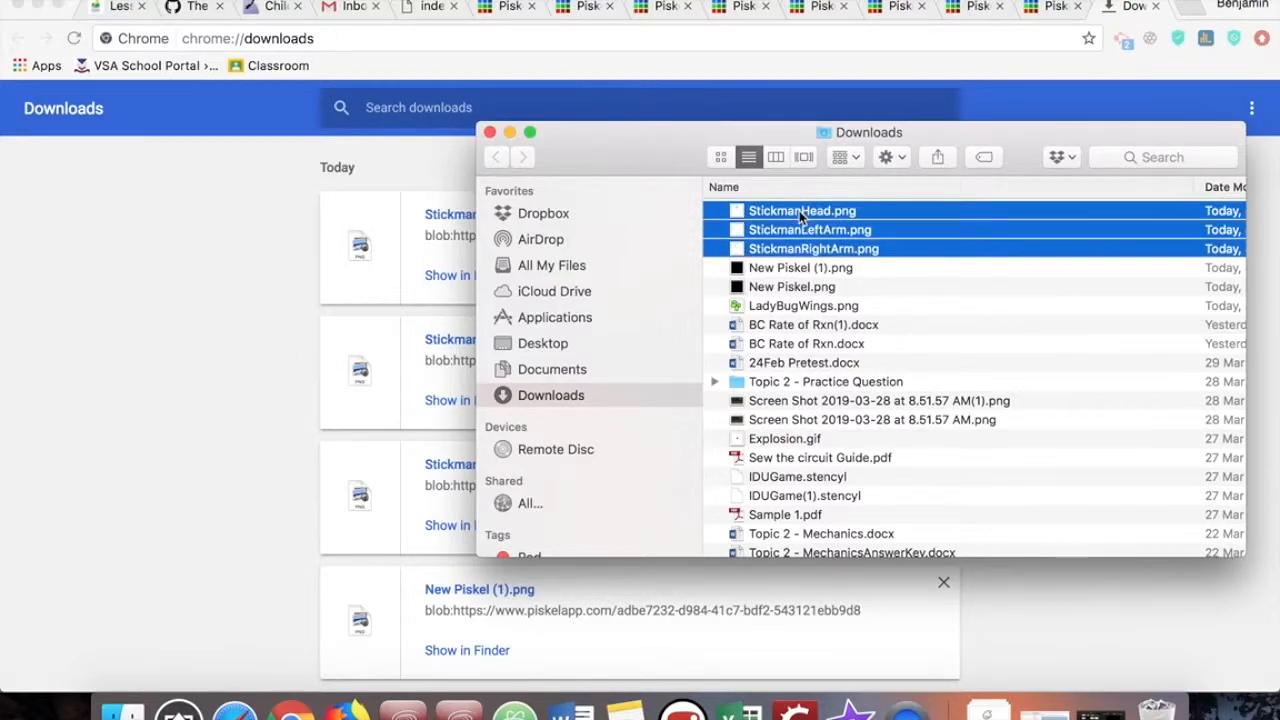
pyautogui.doubleClick(882, 247)
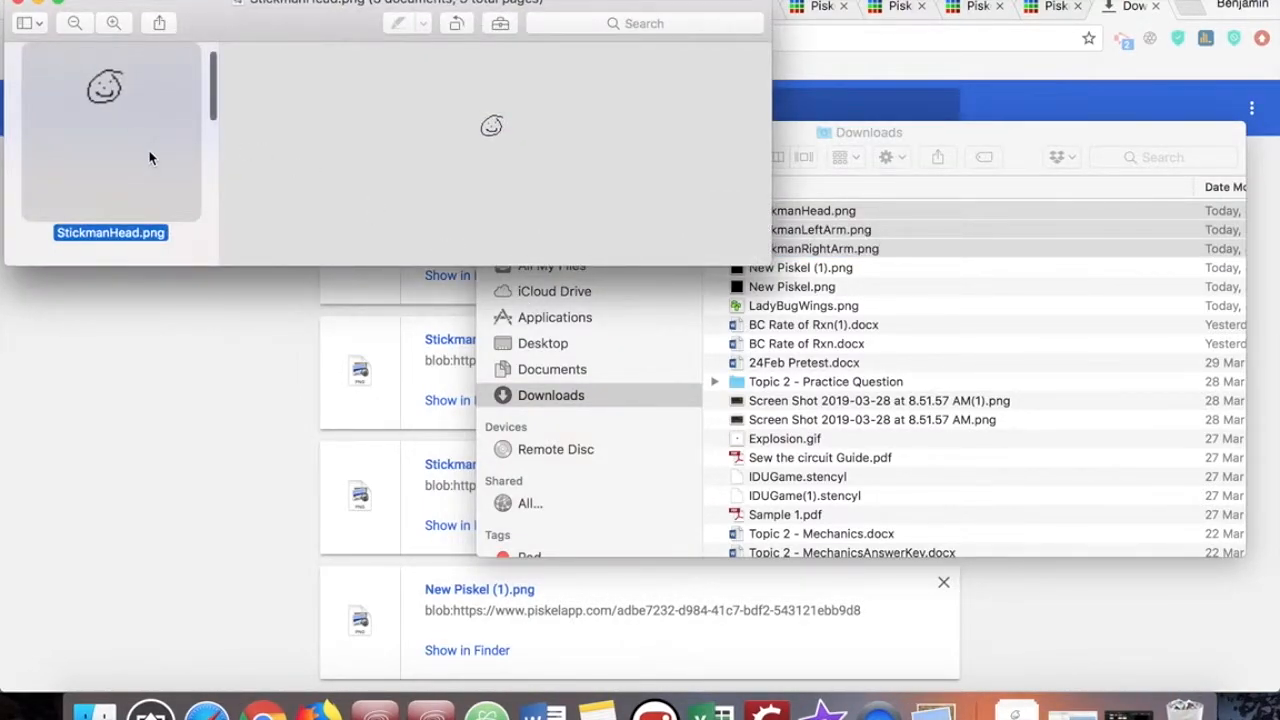
pyautogui.press('Down')
pyautogui.press('Down')
pyautogui.press('Up')
pyautogui.press('Up')
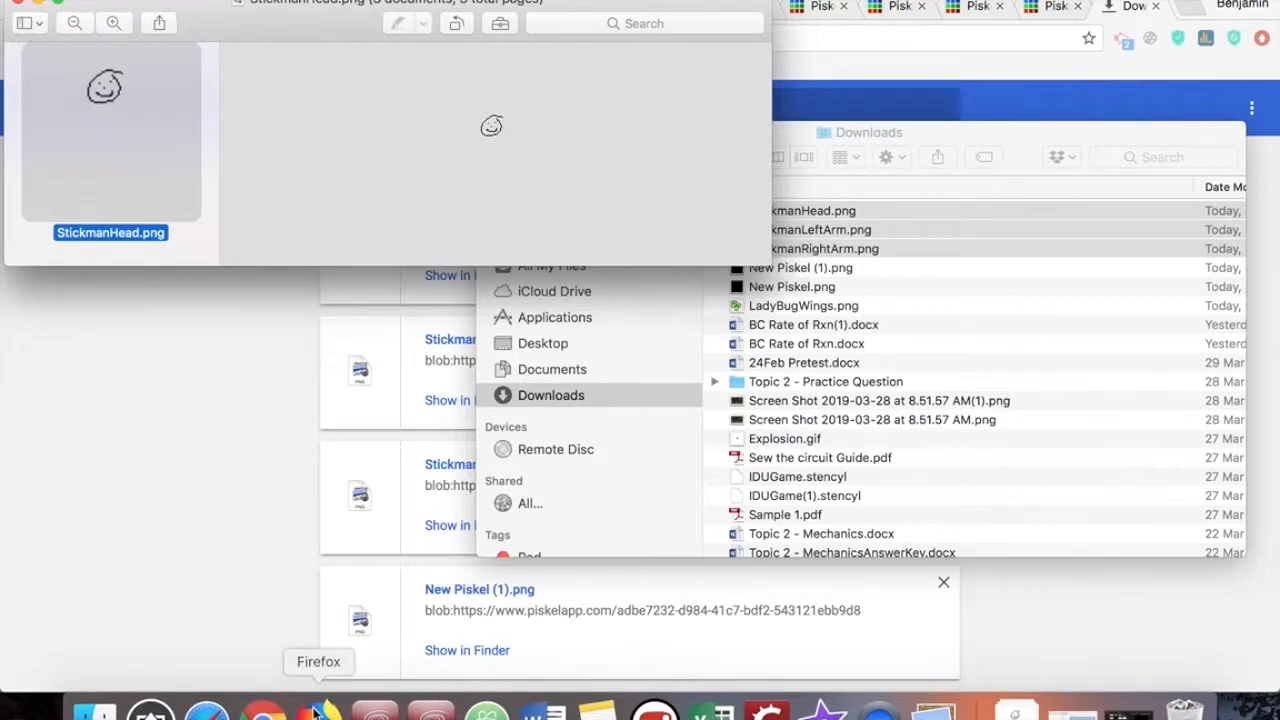
# - Switch back to Chrome and bring up the StickmanOriginal sprite in its open Piskel editor
pyautogui.click(262, 712)
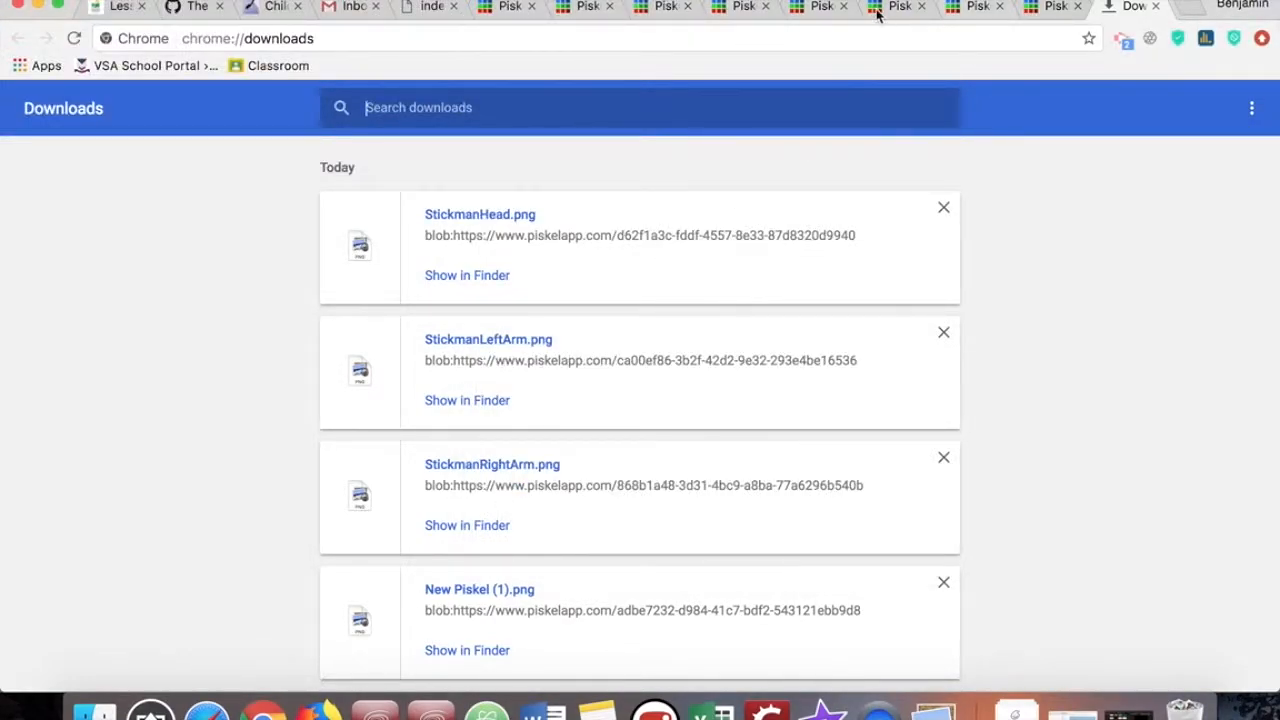
pyautogui.click(816, 8)
pyautogui.click(744, 8)
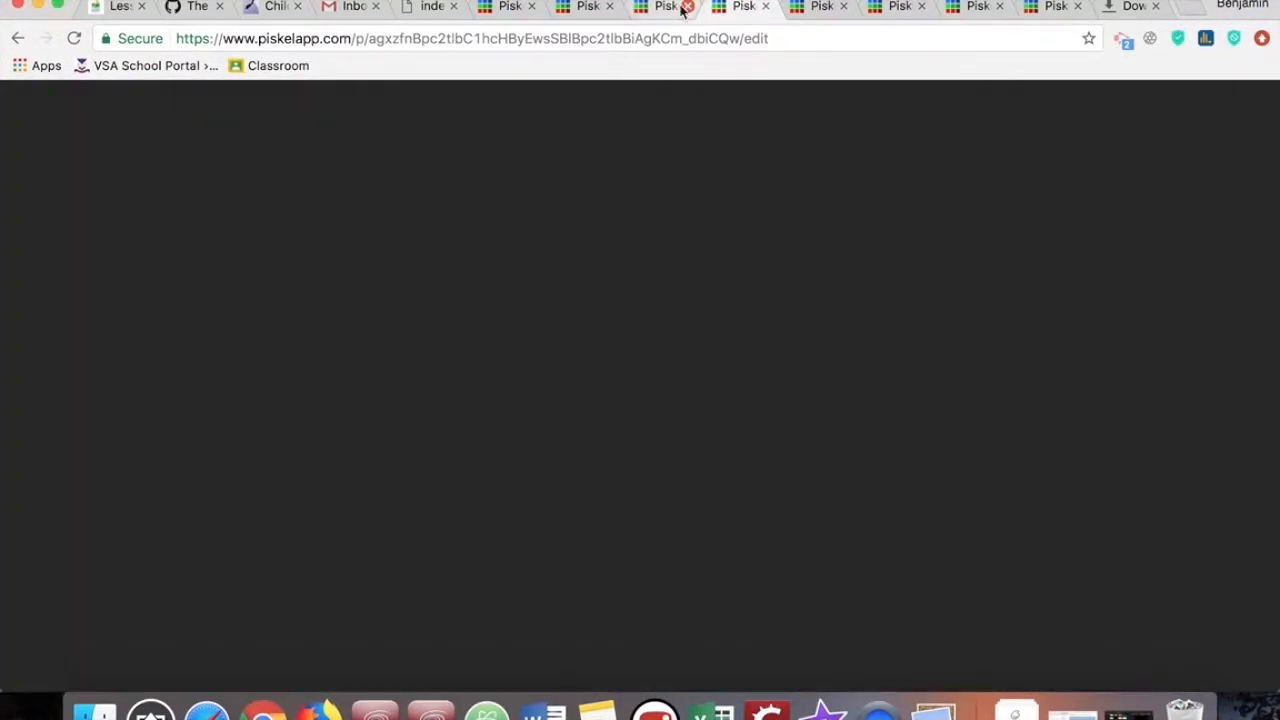
pyautogui.click(665, 8)
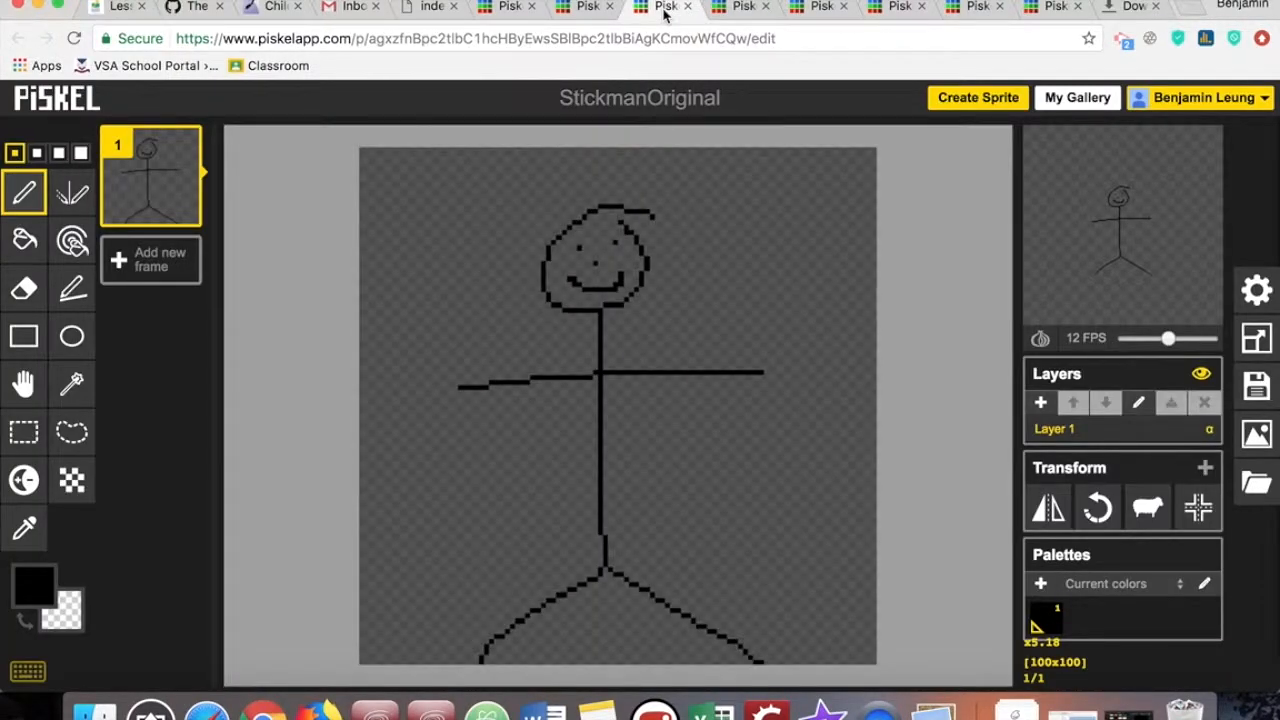